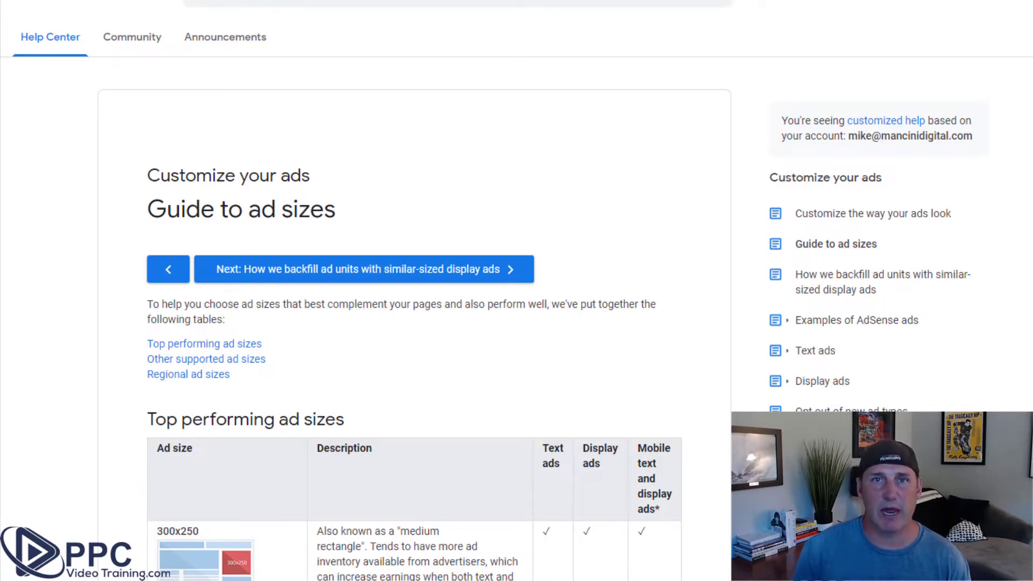
scroll(414, 323, down, 2)
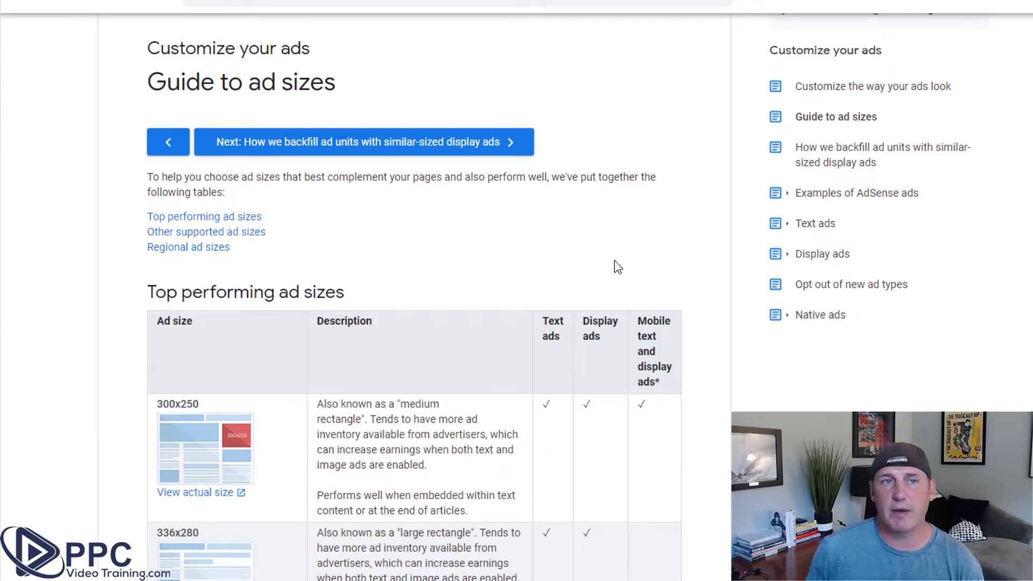
scroll(604, 147, down, 4)
scroll(558, 300, down, 1)
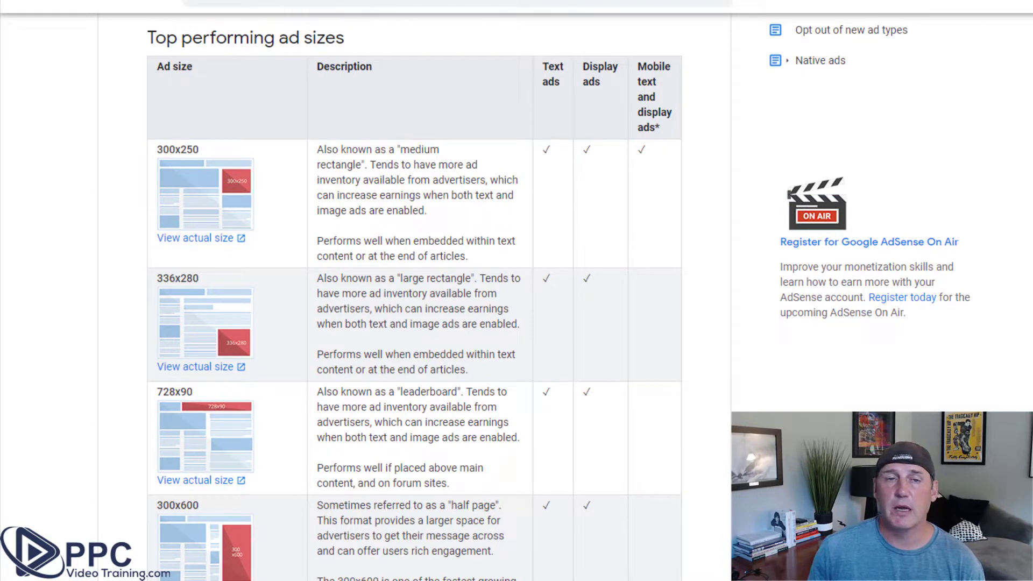
scroll(414, 296, down, 3)
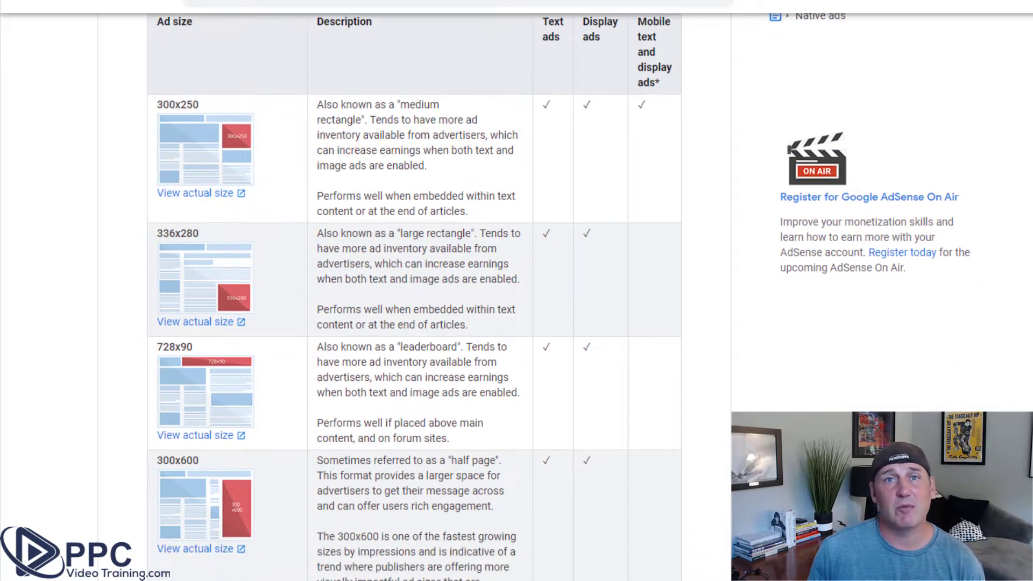
scroll(414, 295, down, 7)
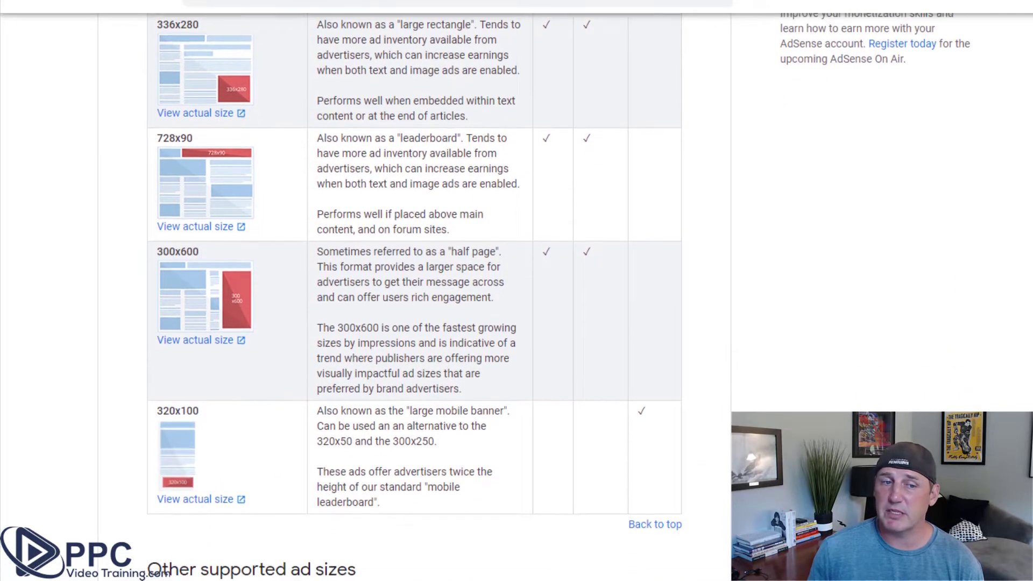
scroll(414, 296, down, 8)
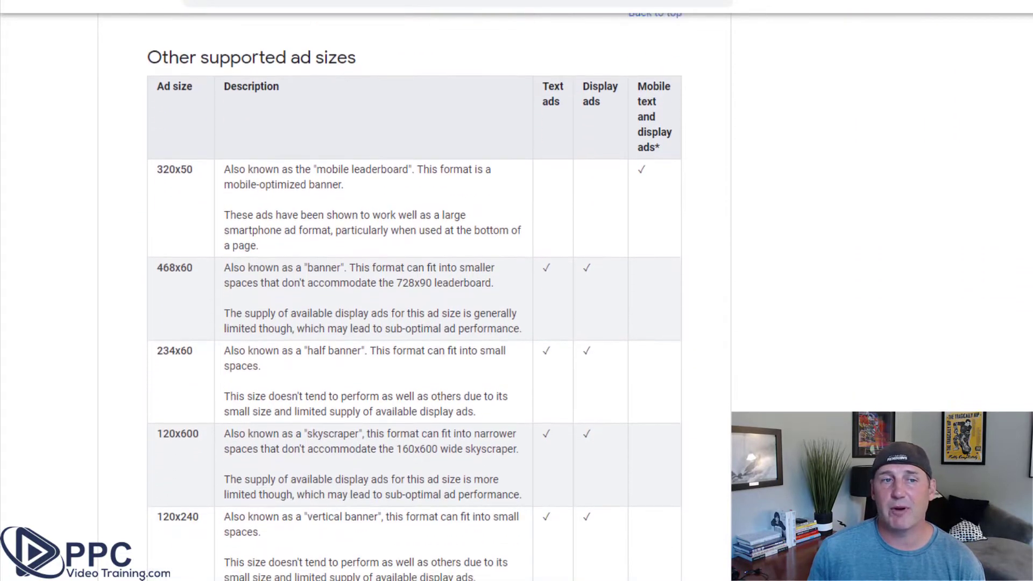
scroll(415, 296, down, 17)
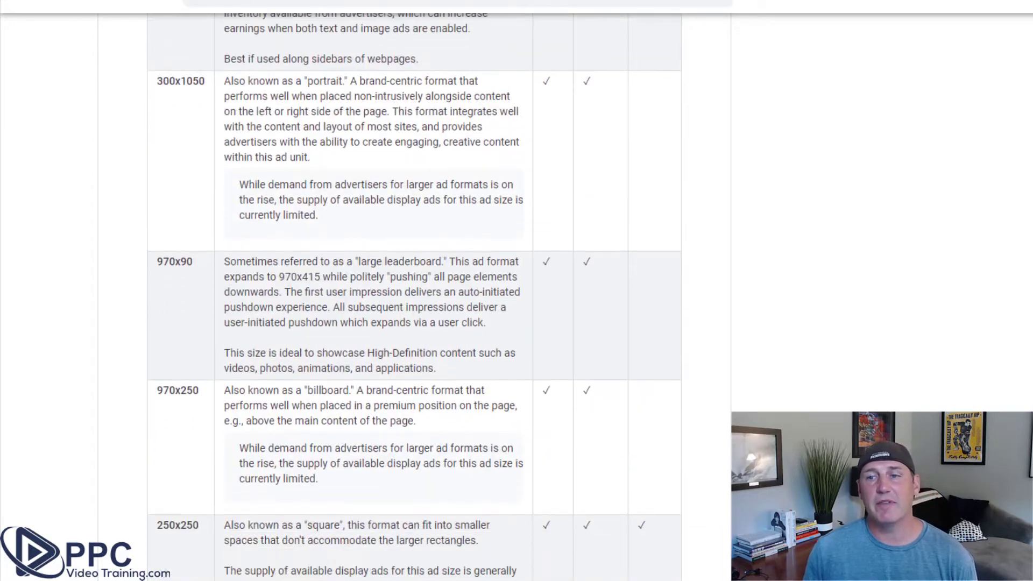
scroll(414, 295, up, 14)
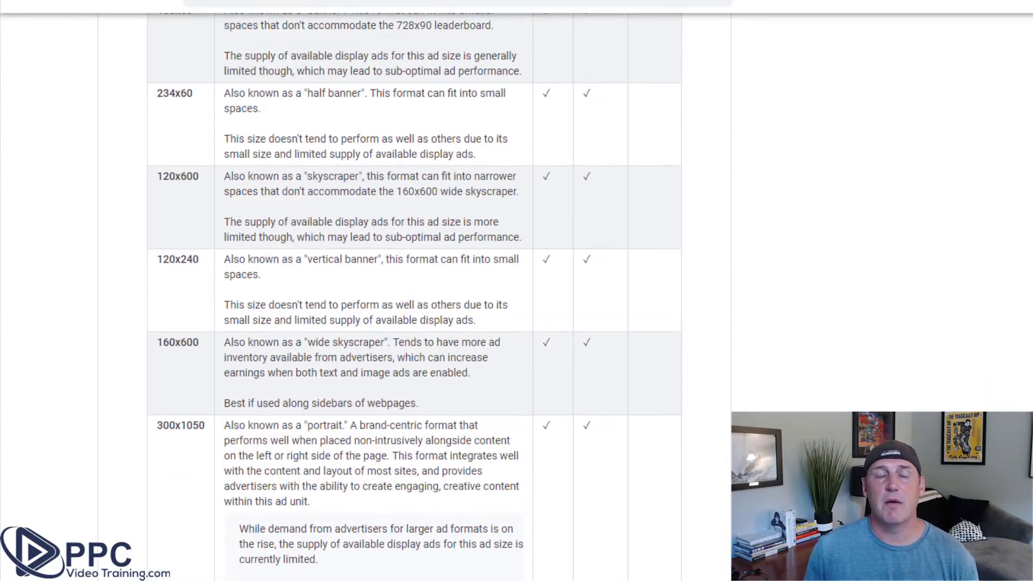
scroll(414, 296, down, 11)
scroll(414, 296, down, 11)
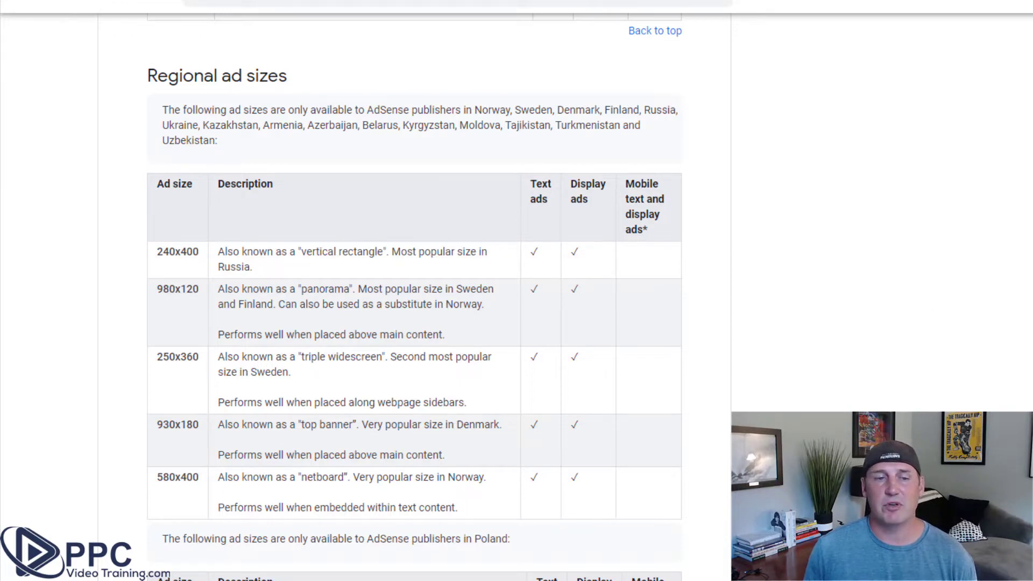
scroll(415, 290, down, 4)
scroll(414, 291, up, 15)
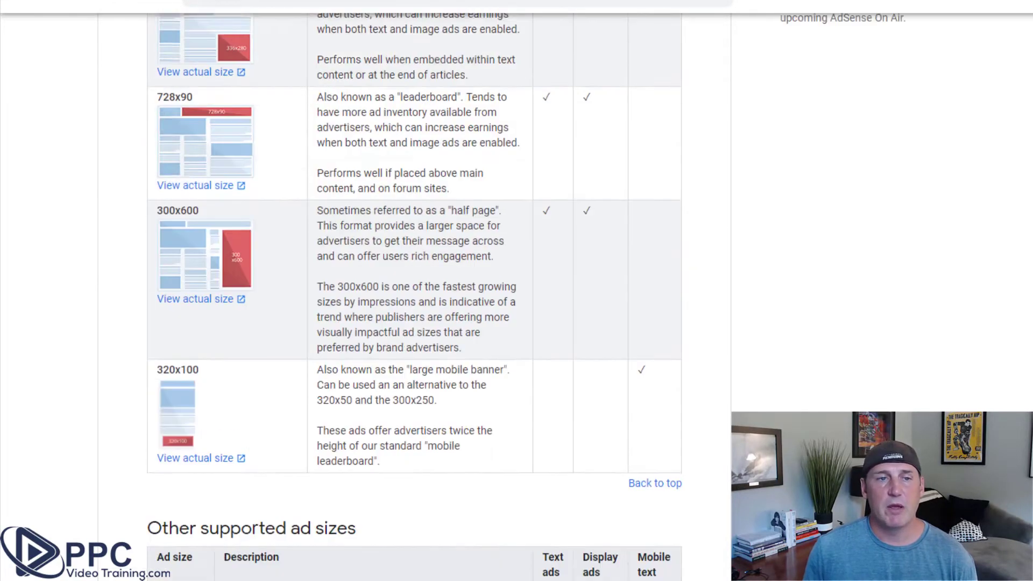
scroll(414, 290, up, 6)
scroll(414, 290, down, 2)
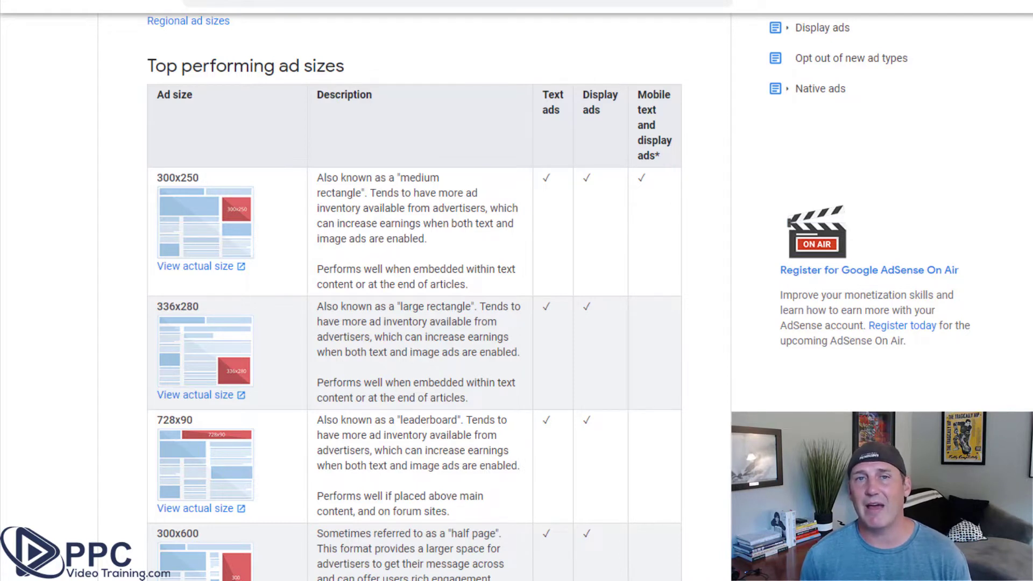
Step: Review the Top performing ad sizes table, then switch to the Top Google Ads Display Sizes PDF chart
scroll(597, 336, down, 4)
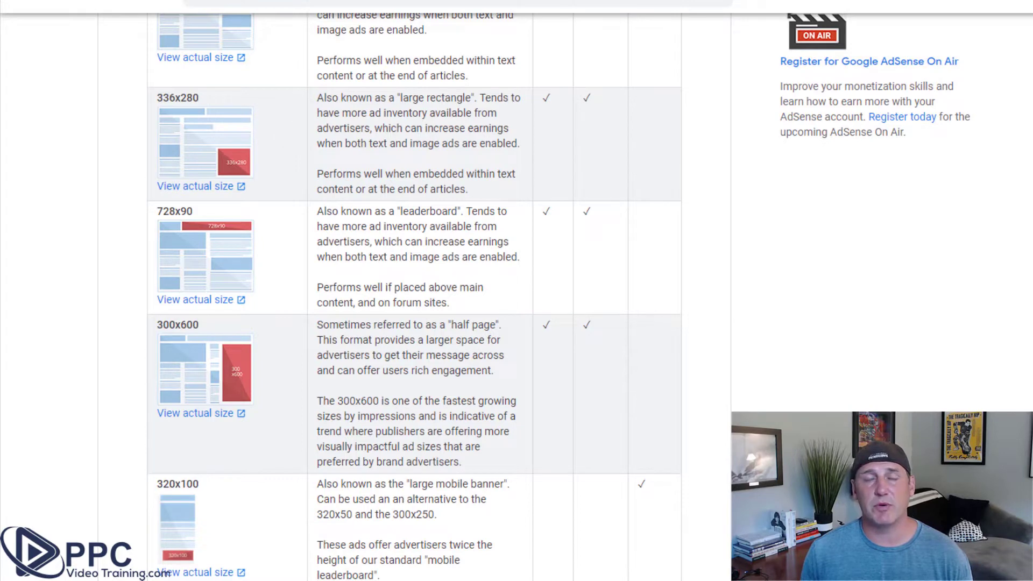
scroll(415, 296, up, 1)
scroll(414, 296, up, 2)
scroll(414, 296, down, 4)
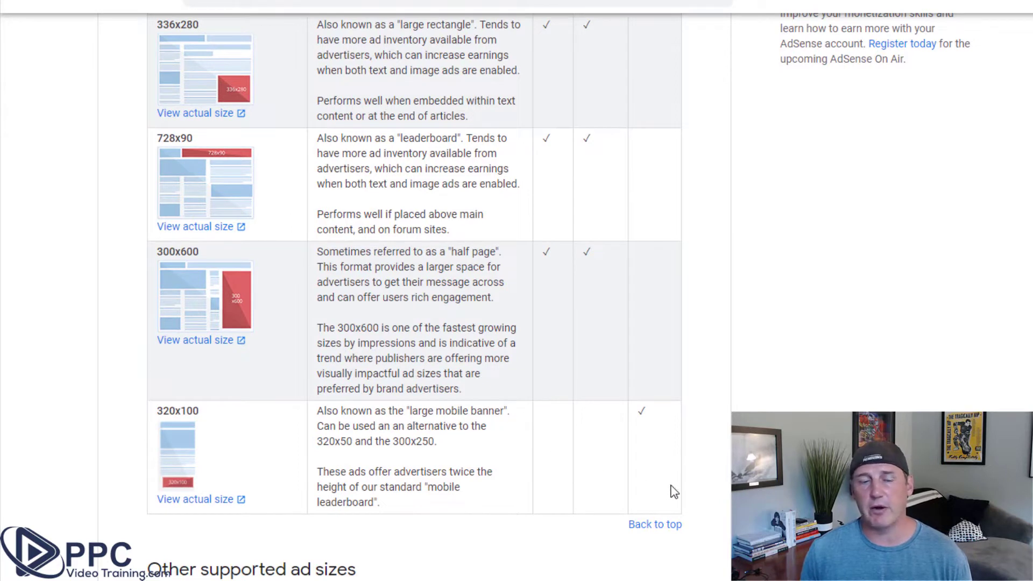
scroll(676, 486, up, 4)
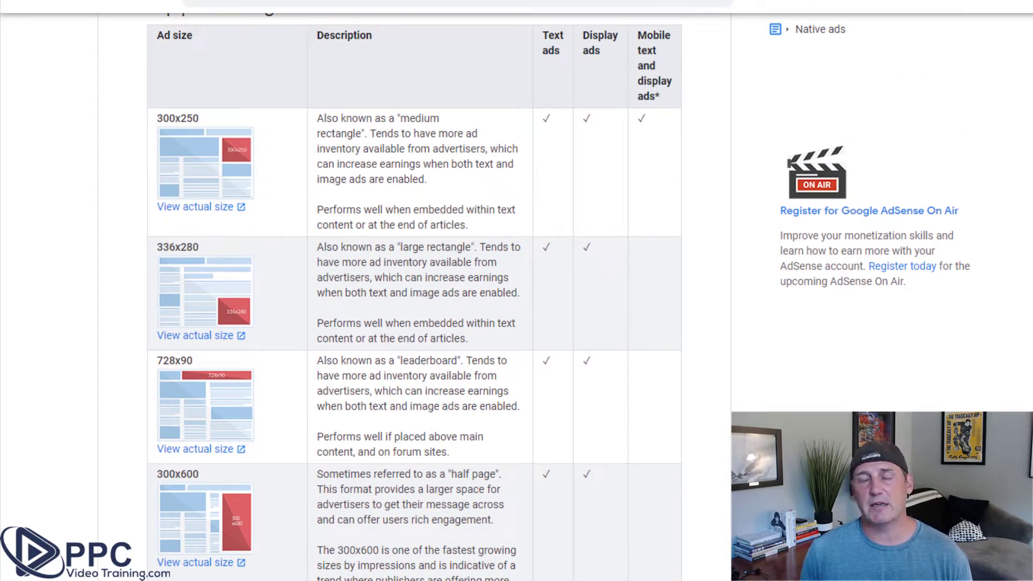
scroll(336, 124, down, 1)
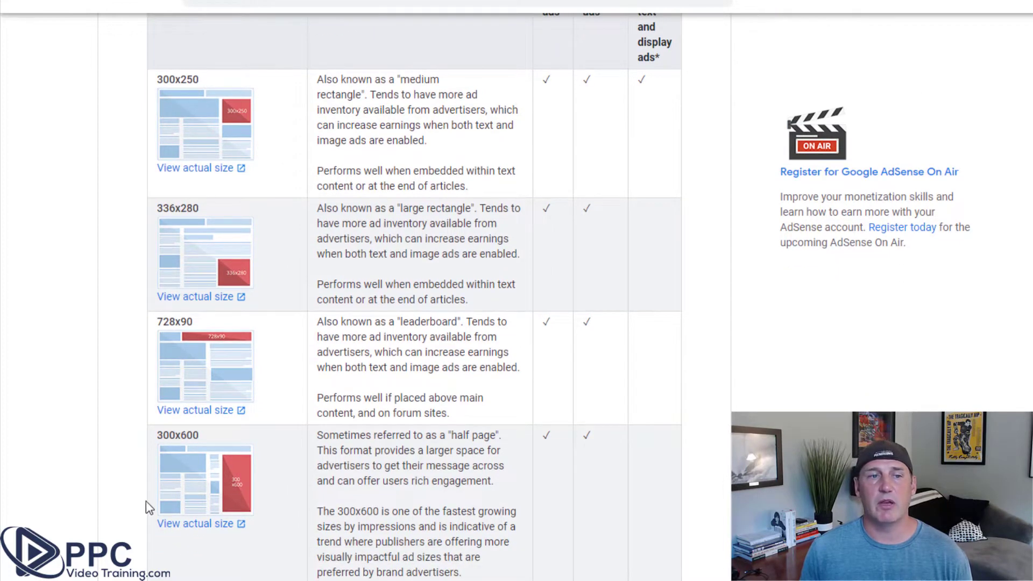
scroll(219, 392, down, 4)
scroll(259, 387, up, 6)
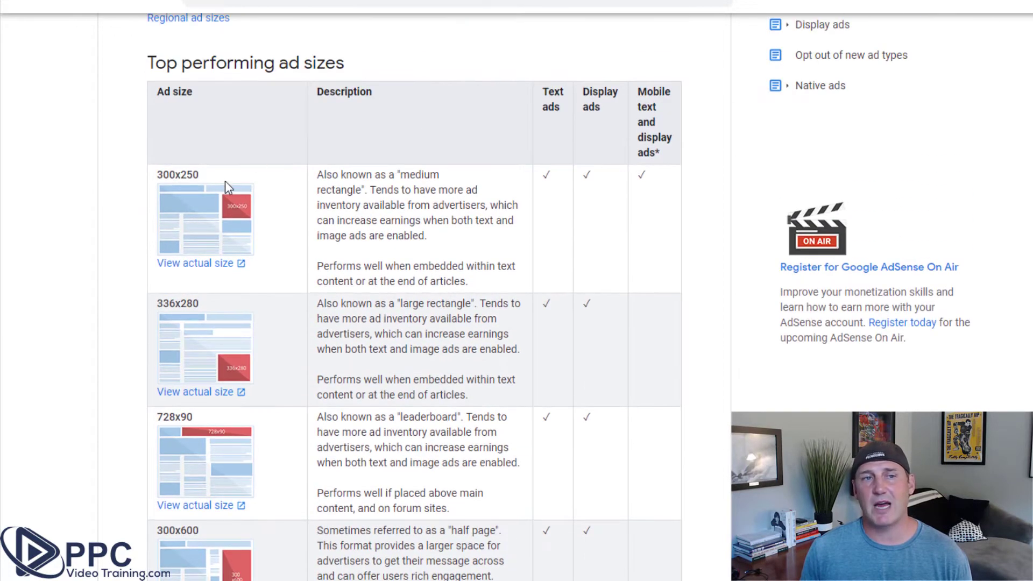
scroll(459, 267, down, 2)
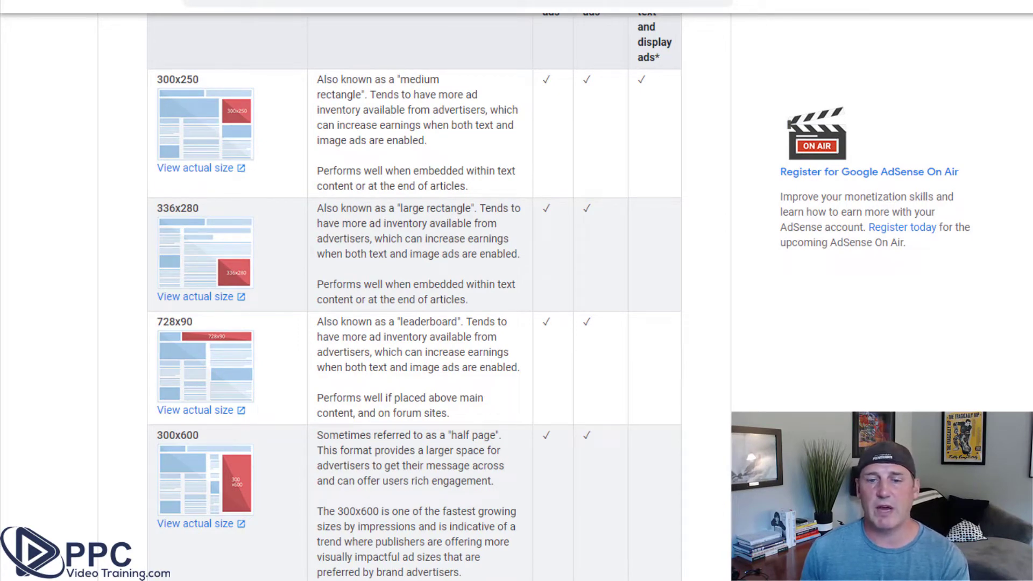
key(alt+Tab)
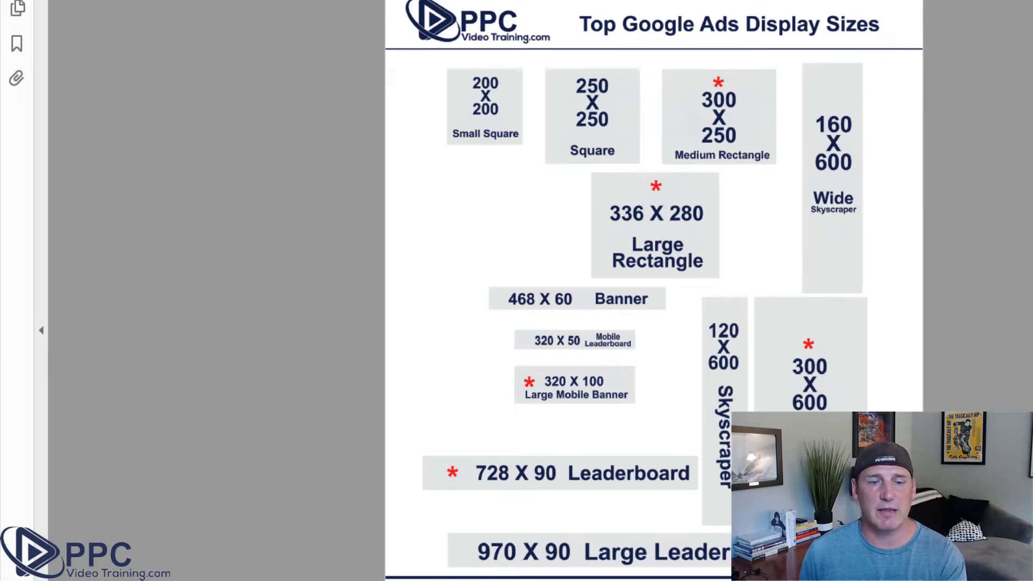
Step: Switch from the PDF chart to the Canva home page
key(alt+Tab)
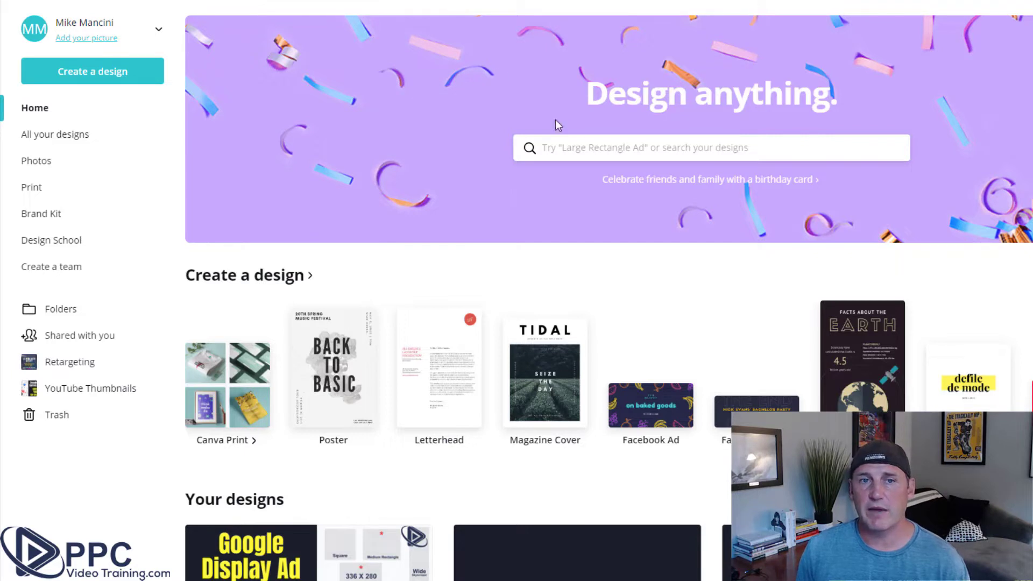
Step: Create a blank design with custom dimensions of 300 × 250 px
click(622, 145)
scroll(625, 203, down, 2)
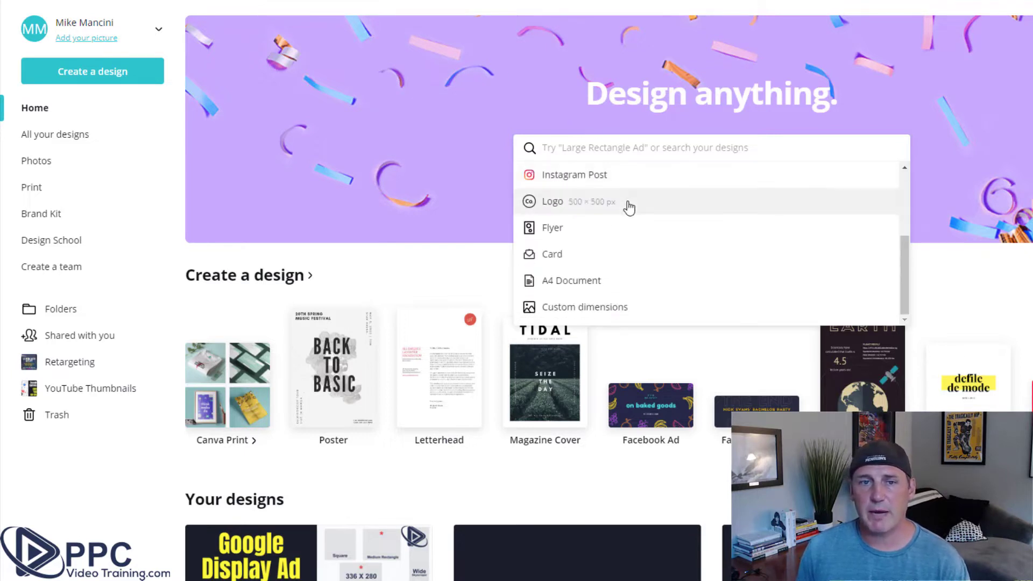
click(604, 306)
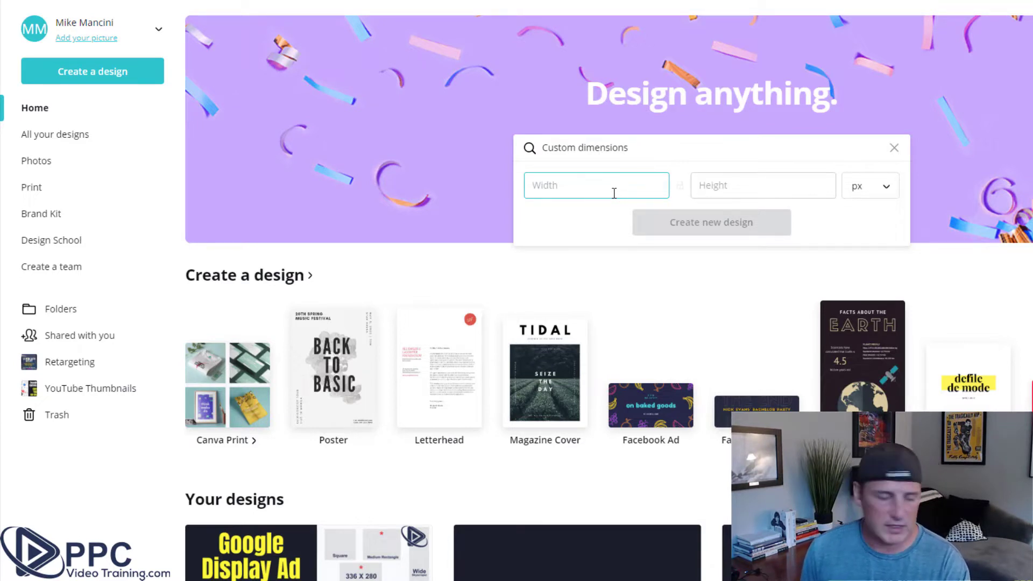
text(300)
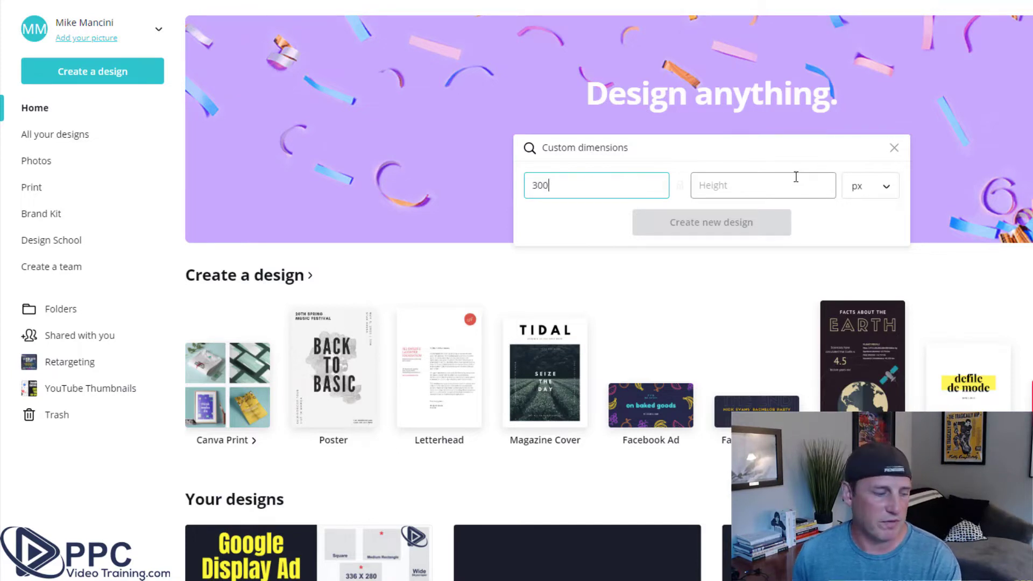
click(786, 177)
text(250)
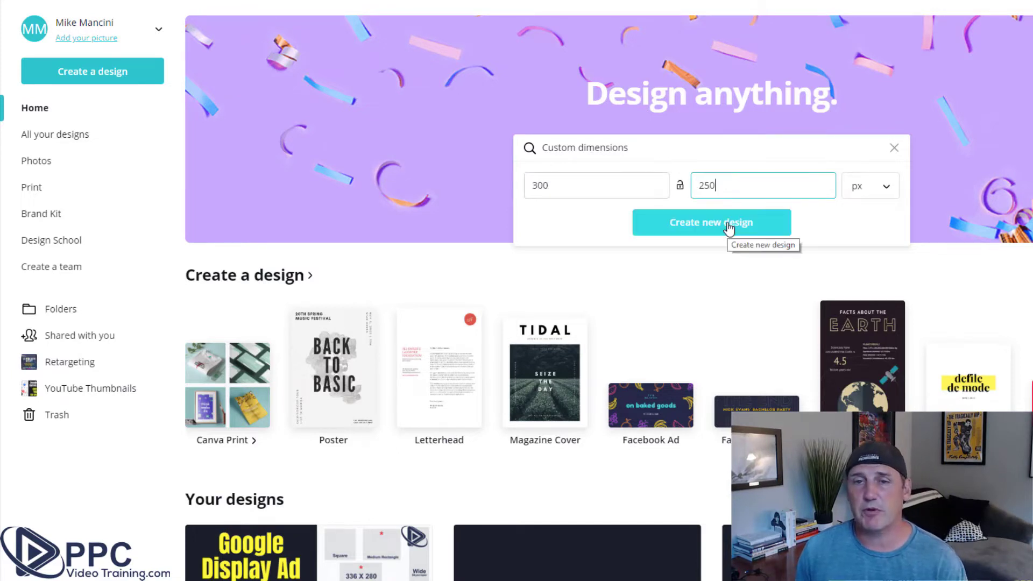
click(884, 191)
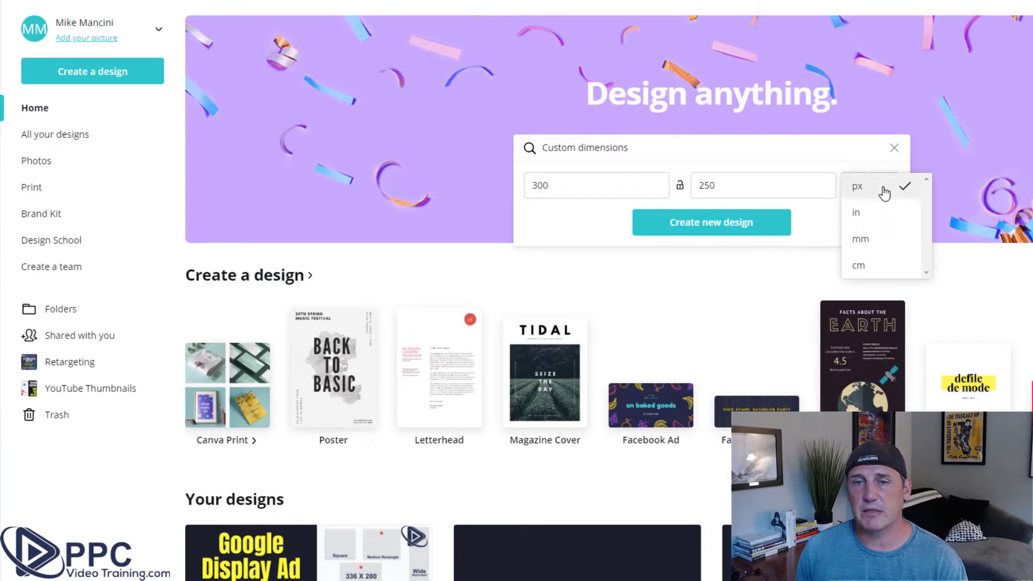
click(884, 191)
click(748, 223)
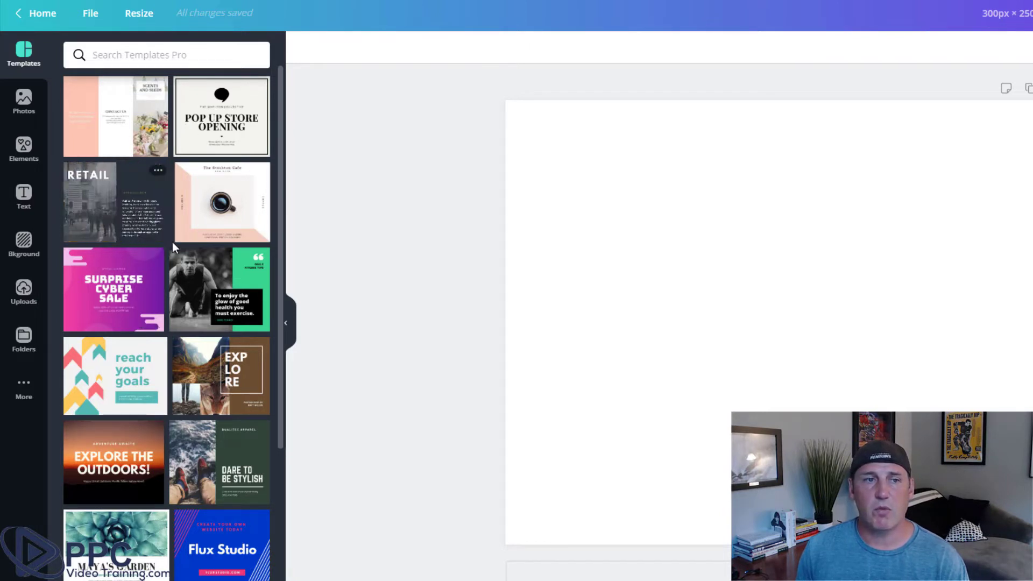
Step: Scroll the Templates panel down to the Beer Open Bar wood-background template
scroll(173, 246, down, 1)
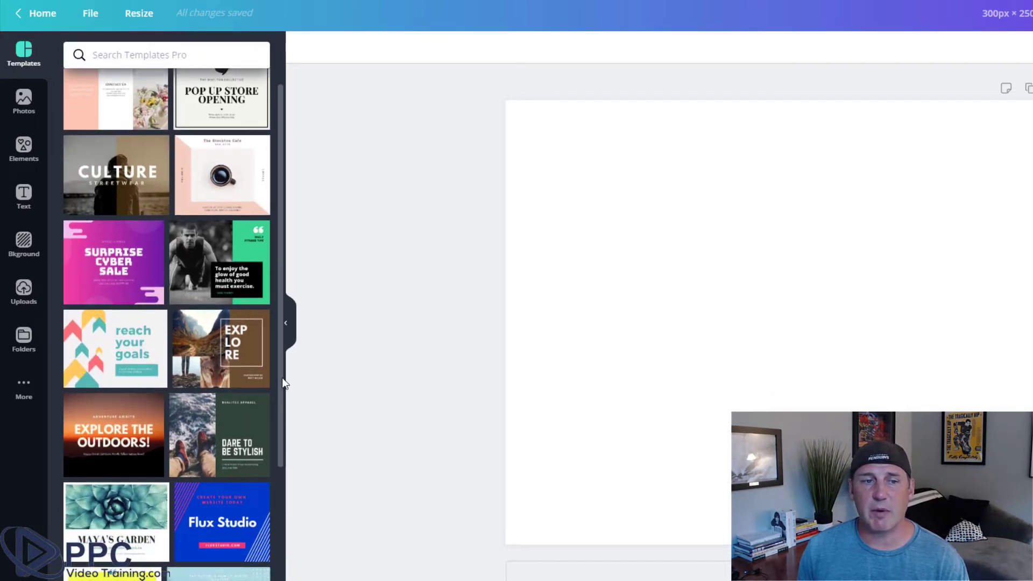
mouse_move(283, 378)
mouse_down()
mouse_move(288, 478)
mouse_move(296, 81)
mouse_move(283, 77)
mouse_move(280, 140)
mouse_move(298, 263)
mouse_move(289, 360)
mouse_up()
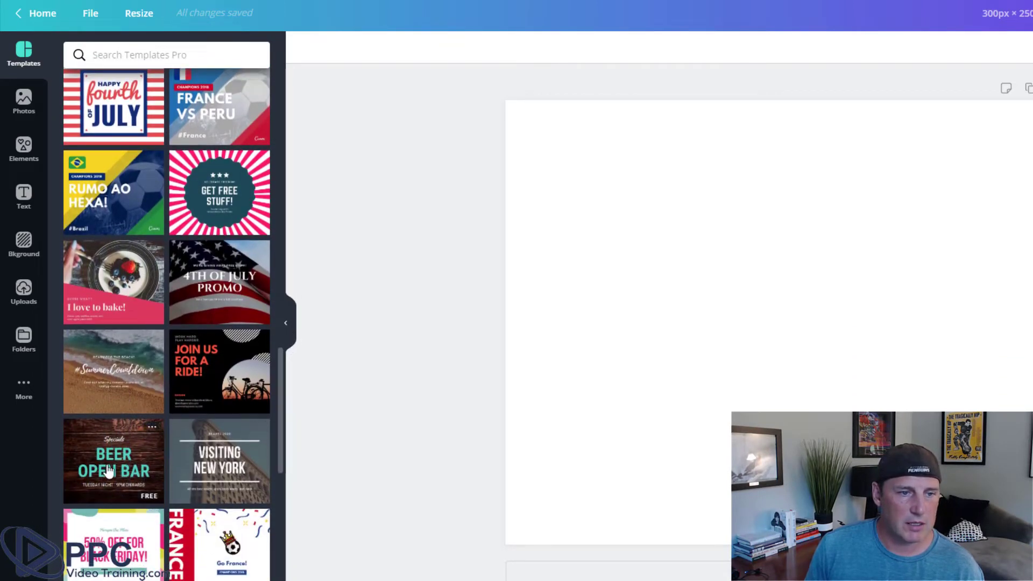
mouse_move(100, 464)
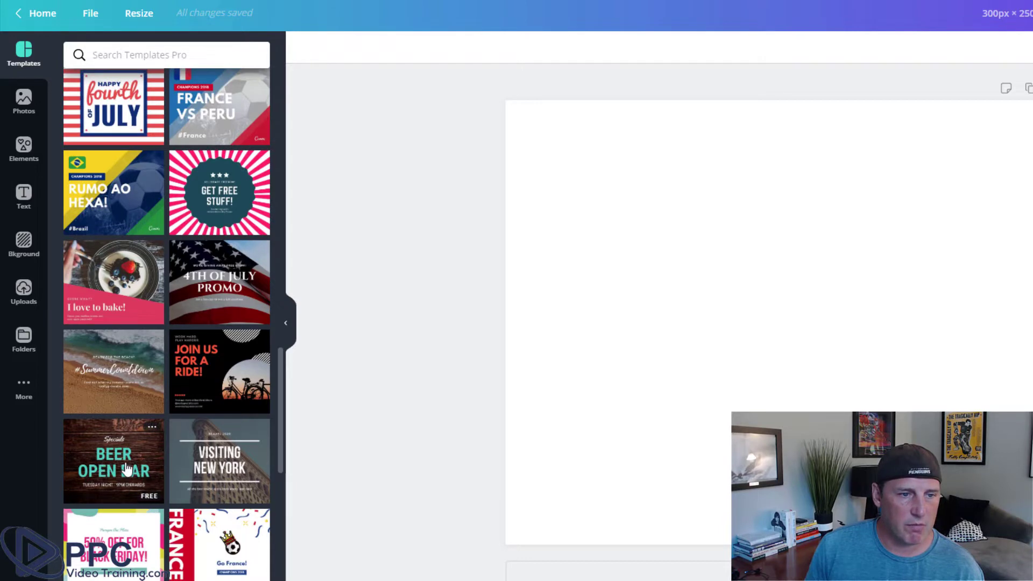
Step: Apply the Beer Open Bar template and replace BEER with TACO on its own headline line
click(107, 467)
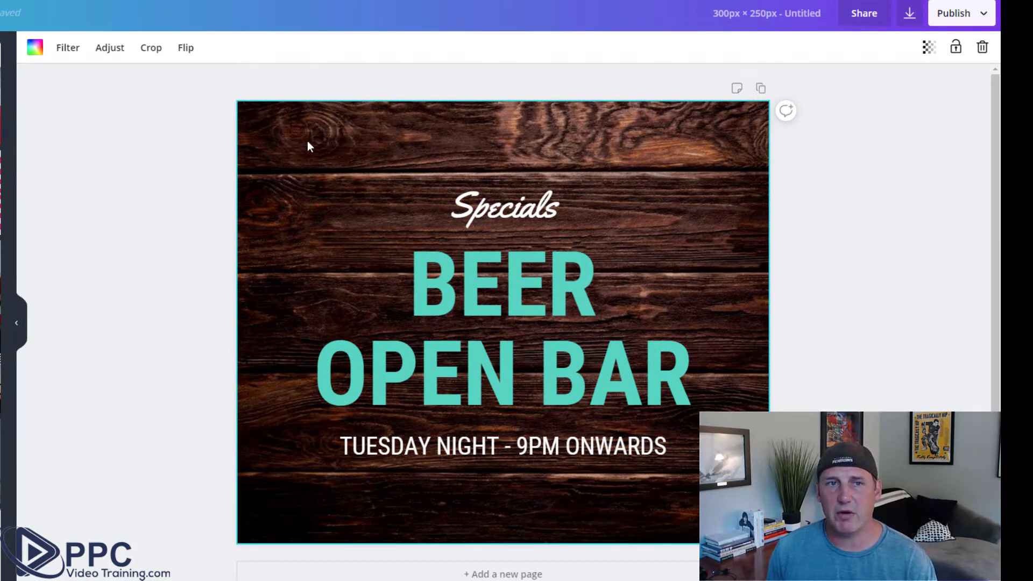
click(490, 209)
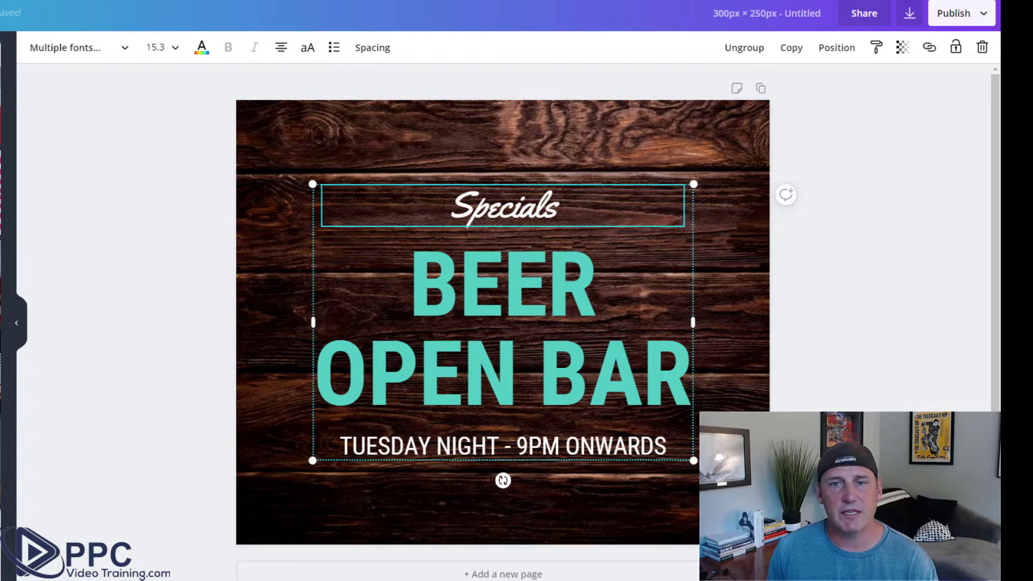
click(441, 289)
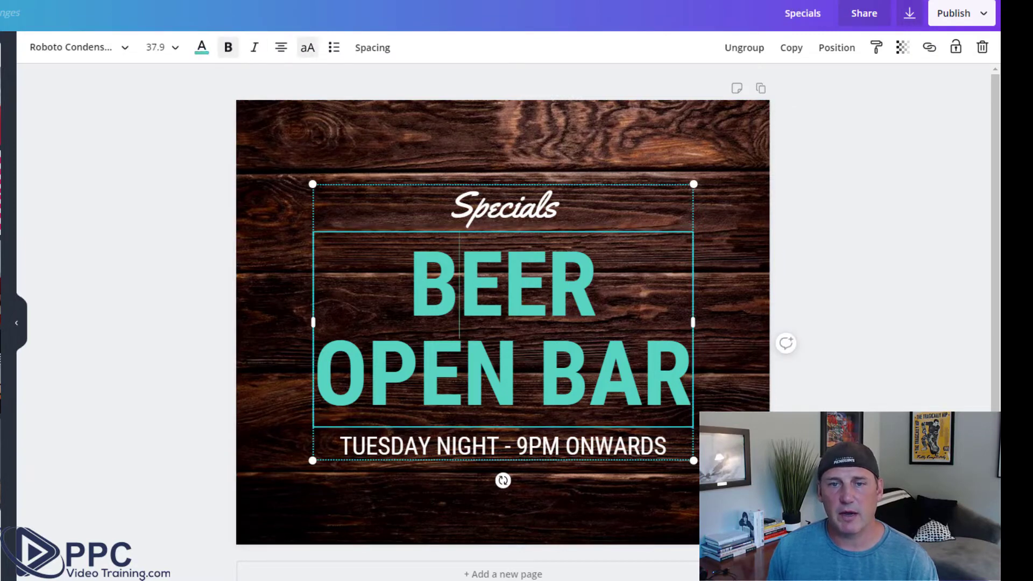
click(566, 372)
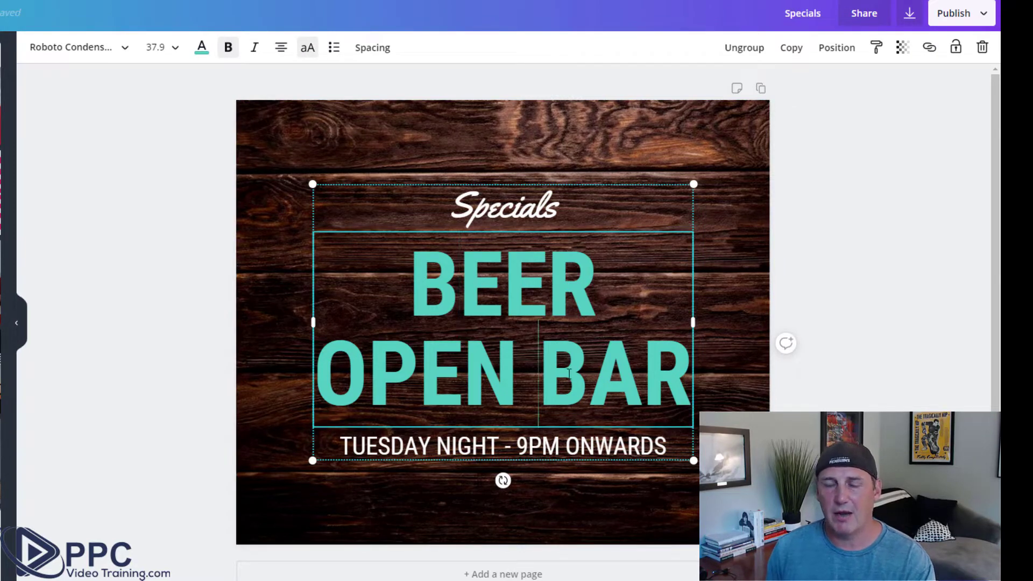
key(Return)
text(TACO)
key(Return)
double_click(501, 220)
key(BackSpace)
Step: Change the bottom line to read TUESDAY NIGHTS - 5PM-9PM
click(734, 375)
click(498, 487)
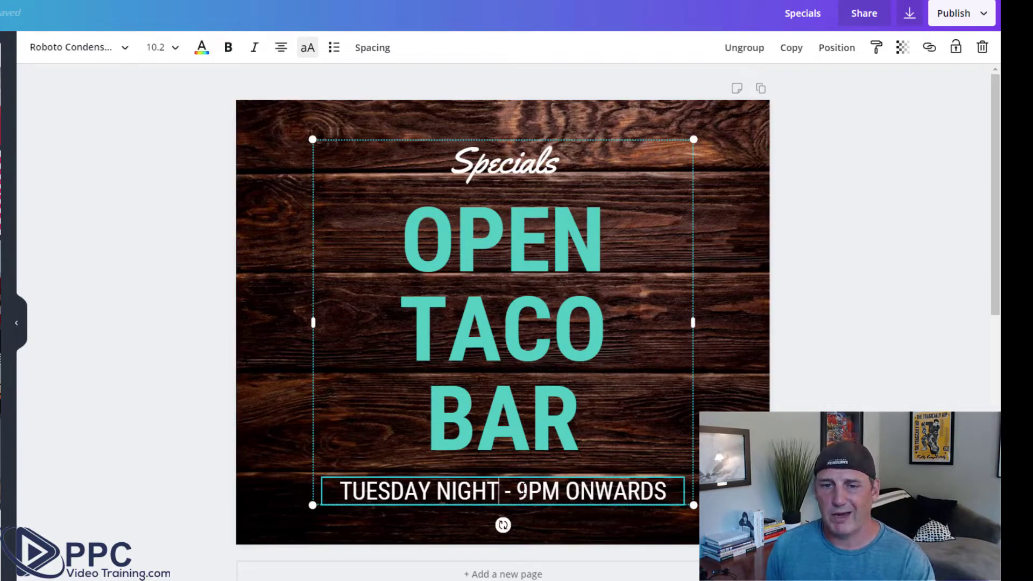
text(S - 5-)
double_click(631, 491)
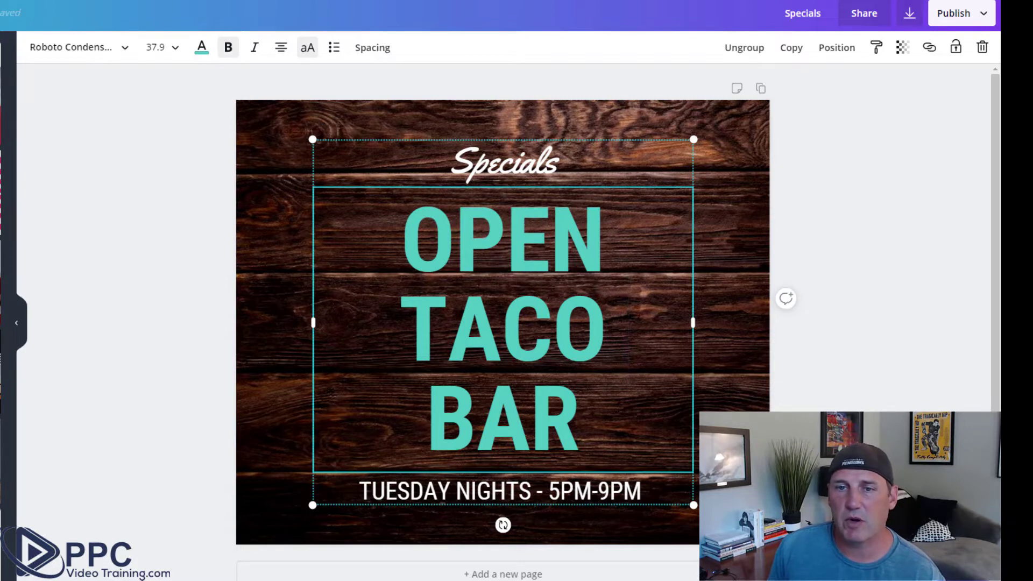
Step: Colour the words OPEN and BAR red
drag(404, 243, 594, 265)
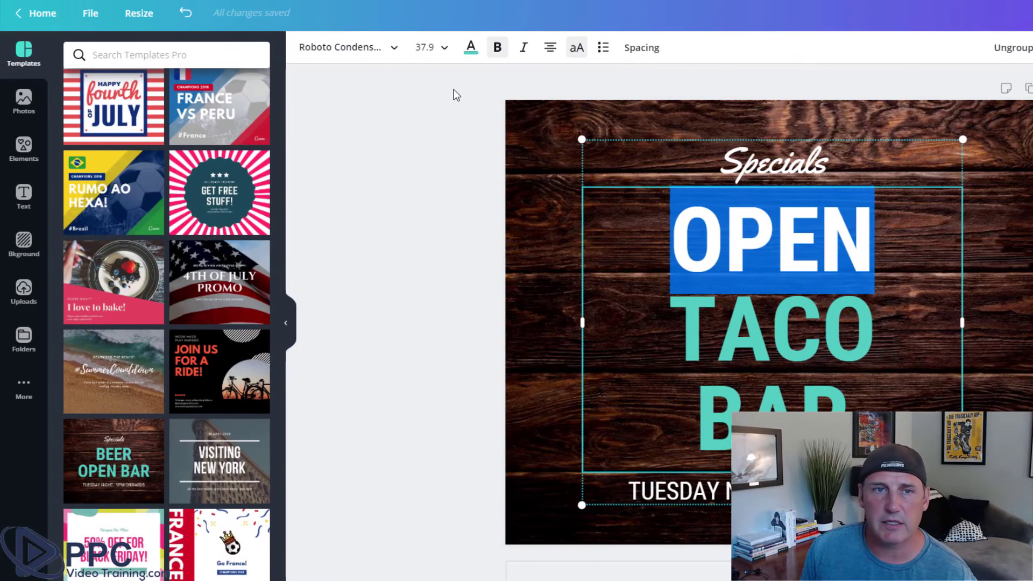
click(465, 48)
click(76, 256)
click(784, 361)
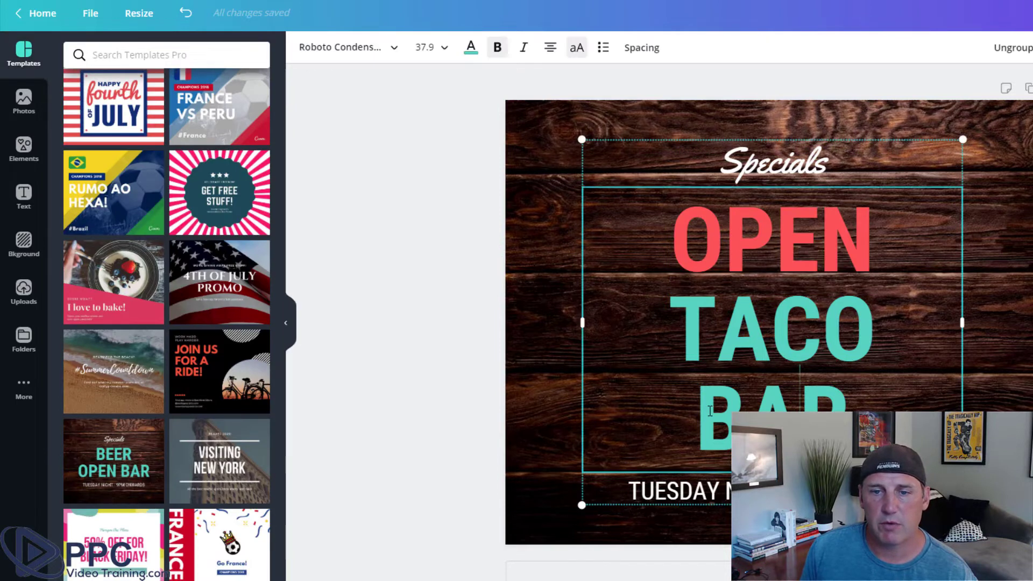
drag(708, 410, 849, 404)
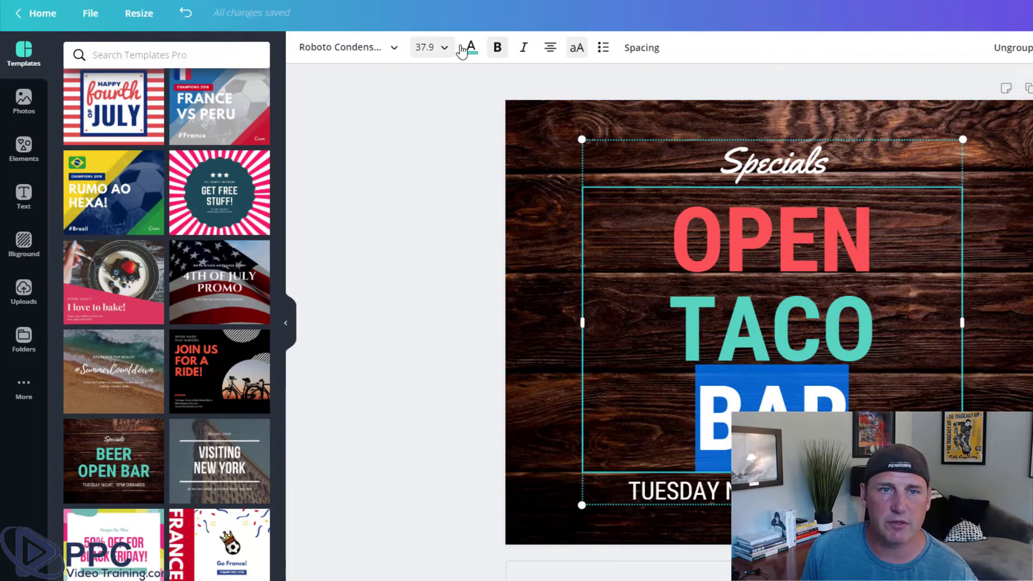
click(471, 47)
click(85, 261)
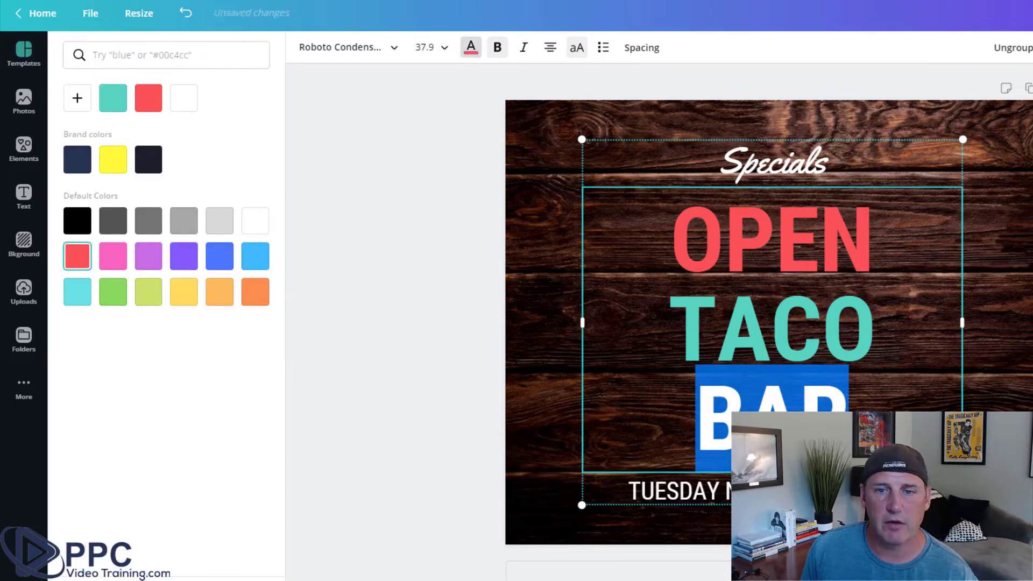
Step: Italicize TACO and put BAR back on its own line
drag(669, 323, 858, 320)
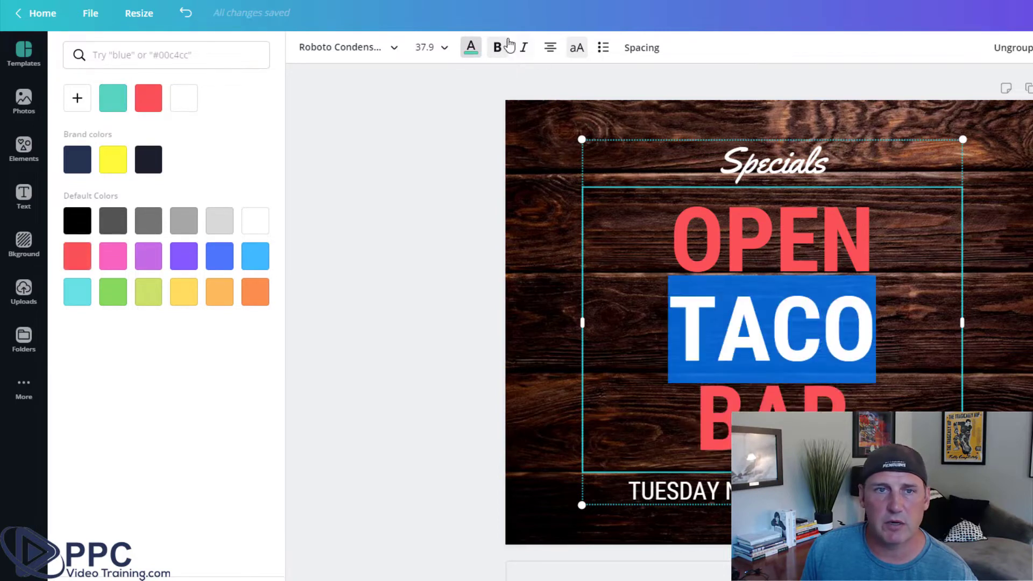
click(524, 47)
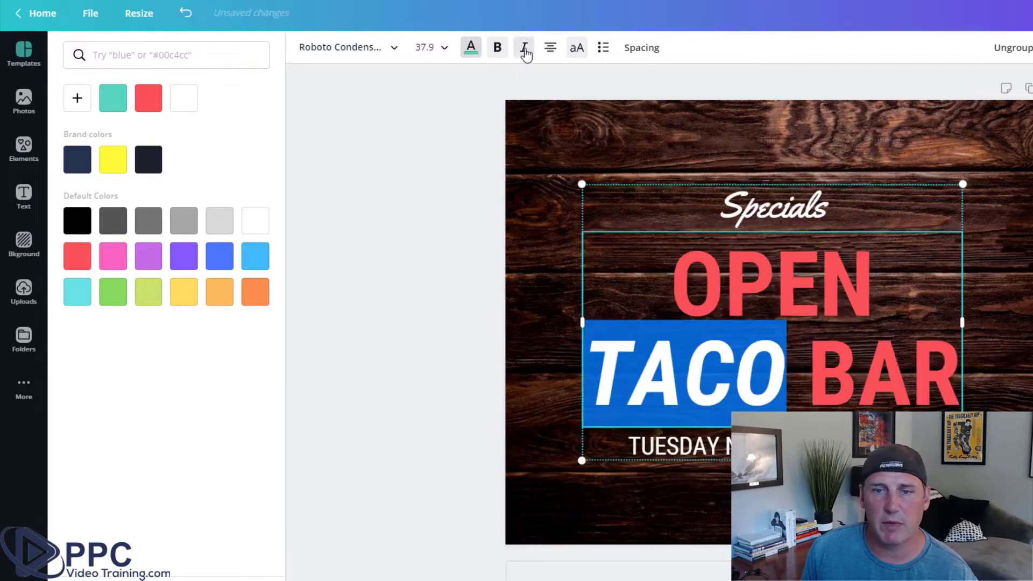
click(819, 353)
key(Return)
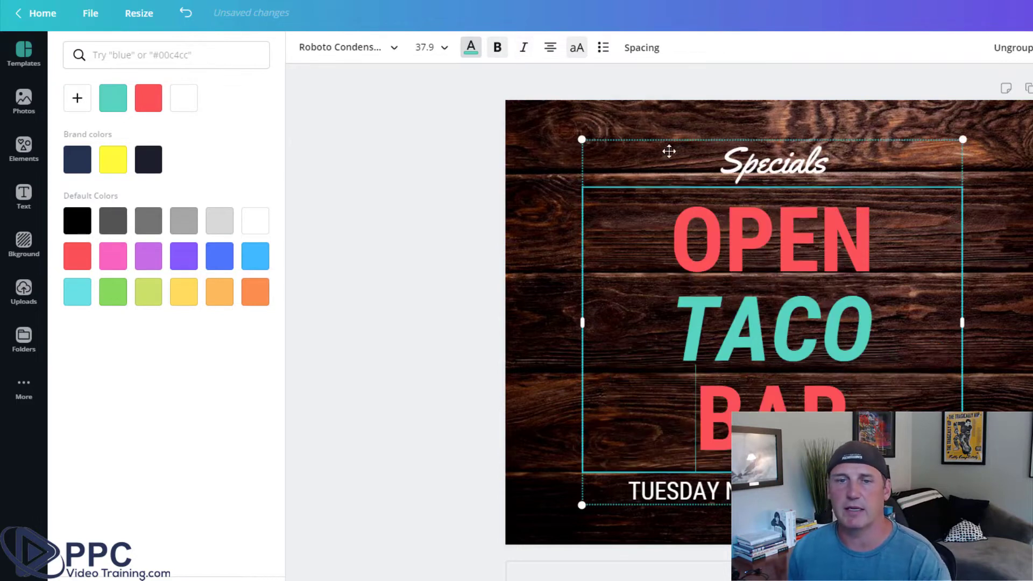
key(Escape)
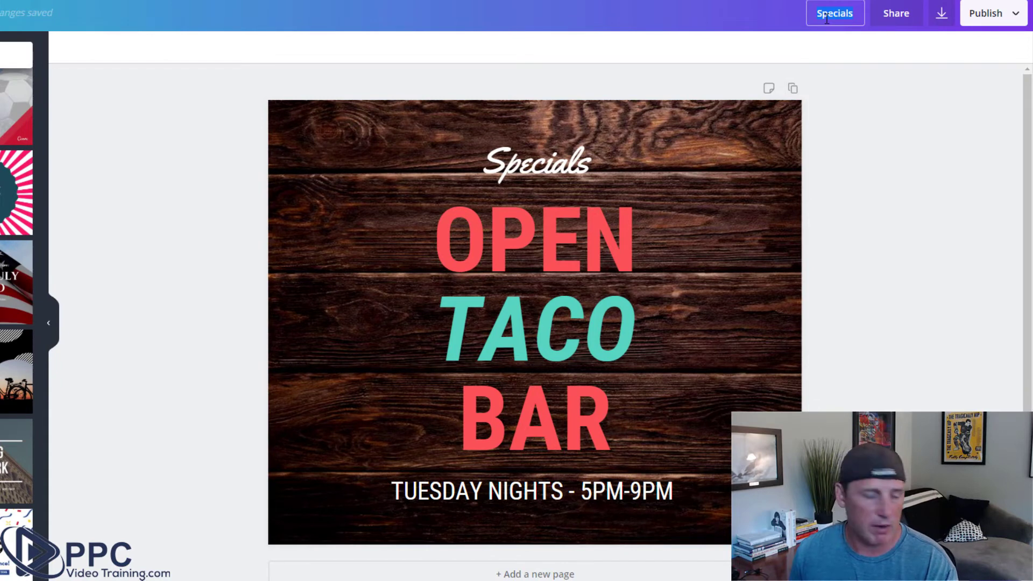
Step: Title the design 300 x 250 and download it as a PNG
text(300 x 250)
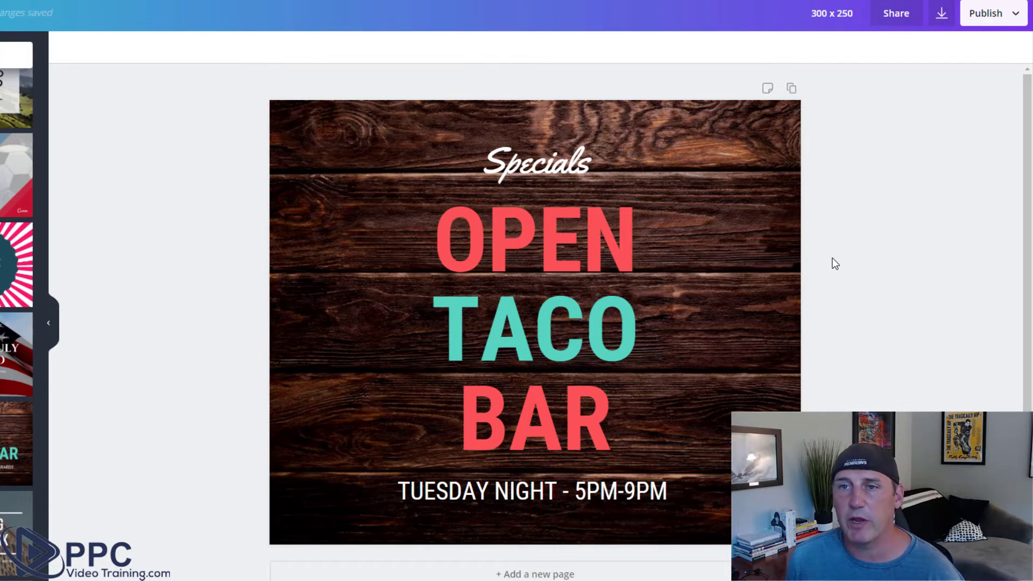
click(939, 19)
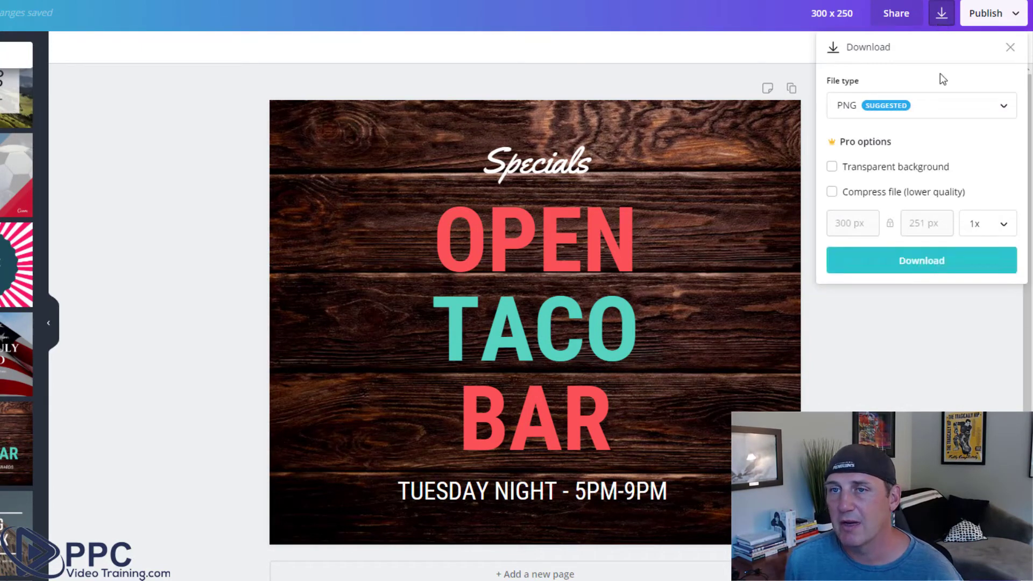
click(920, 266)
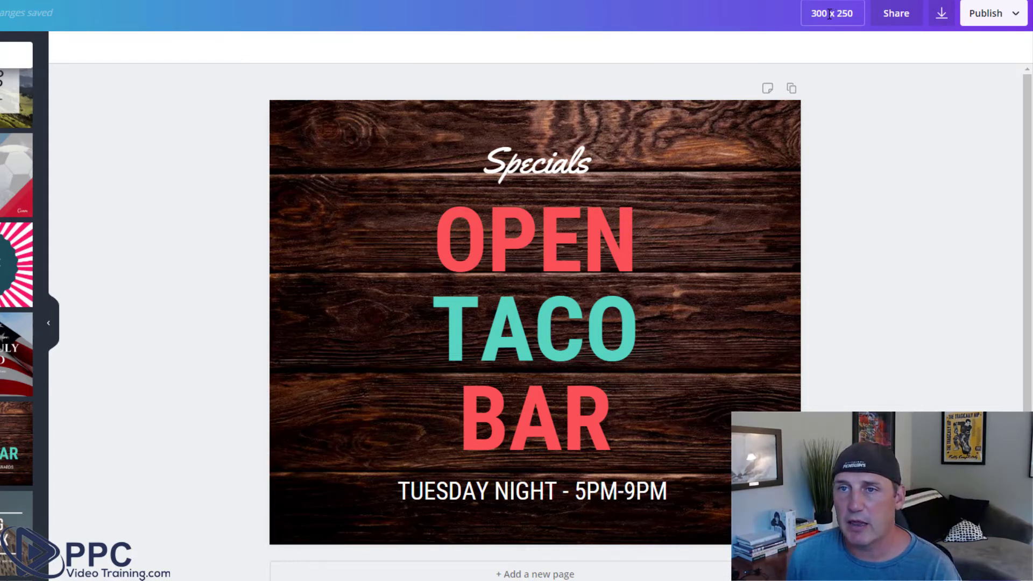
Step: Begin retitling the design from 300 x 250 to 336 x 280
drag(830, 15, 819, 15)
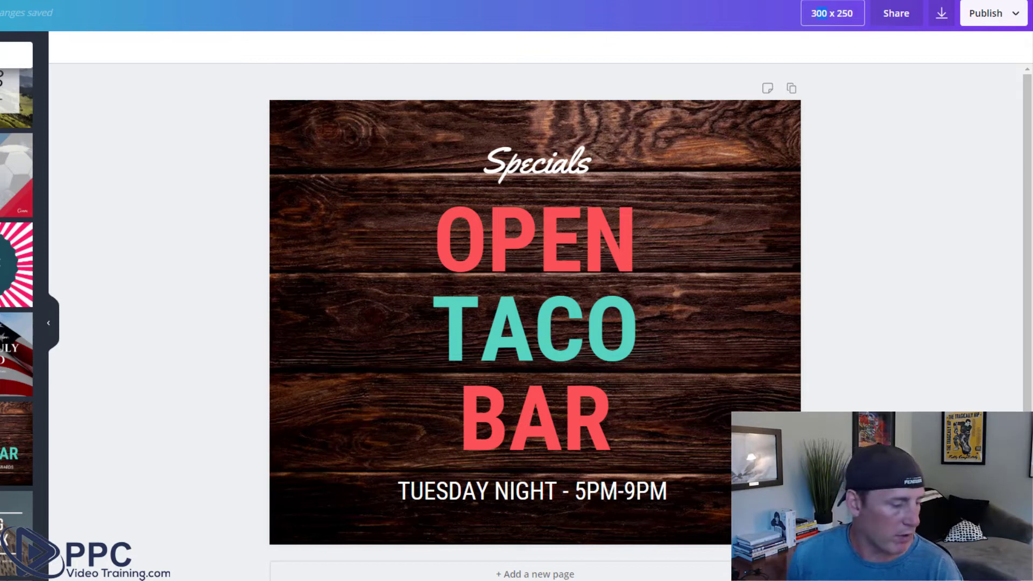
text(36)
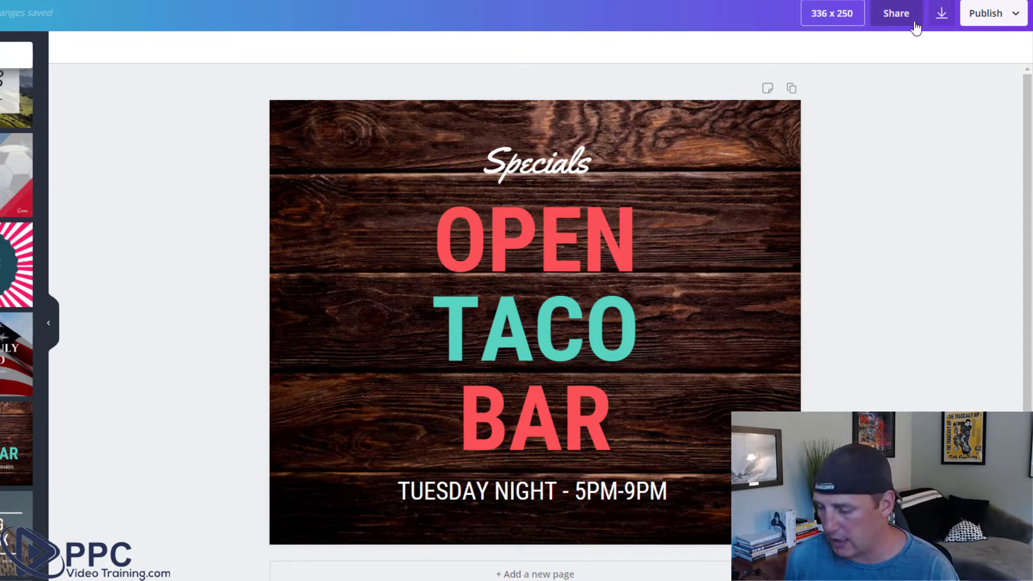
key(BackSpace)
Step: Finish the 336 x 280 title and enter custom resize dimensions of 336 × 280 px
text(8)
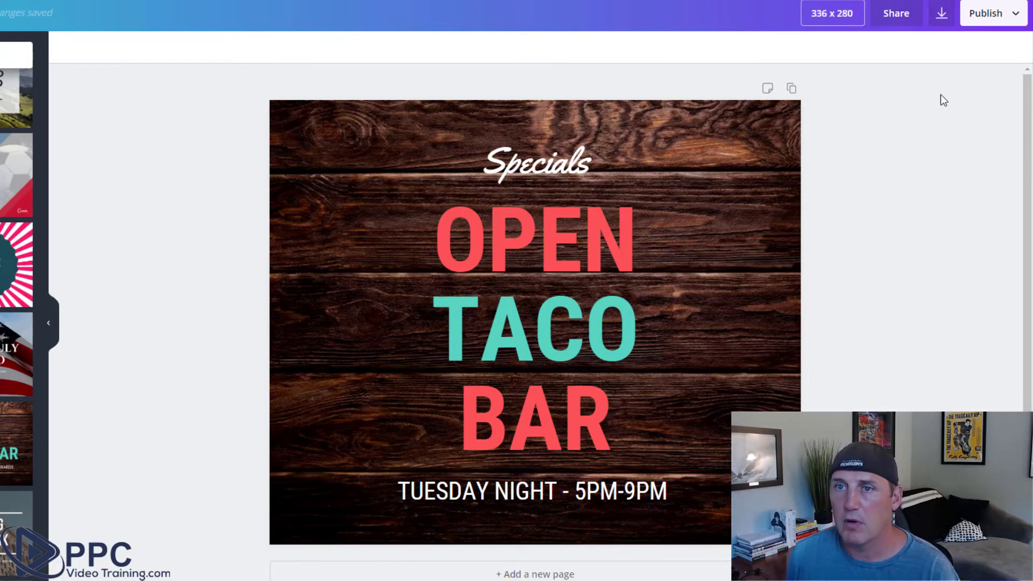
click(775, 107)
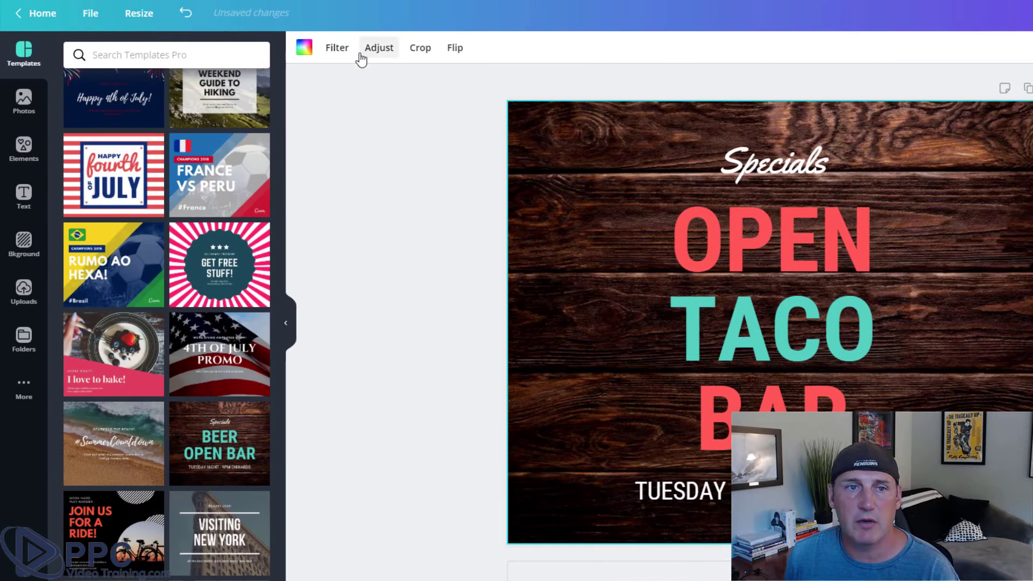
click(130, 16)
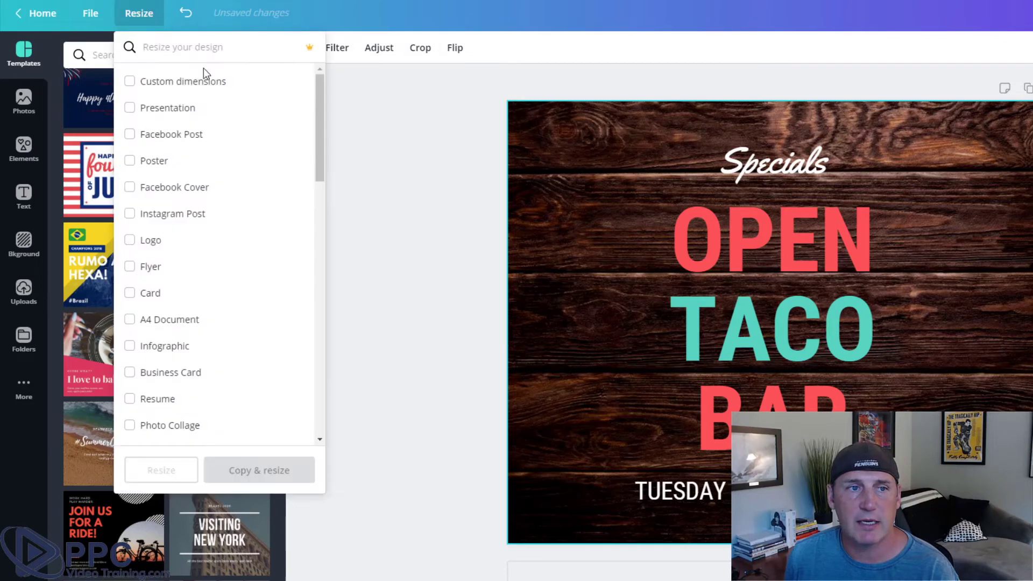
click(132, 82)
click(177, 107)
key(ctrl+a)
text(336)
key(Tab)
text(280)
Step: Apply the 336 × 280 resize and download the ad as a PNG
click(151, 470)
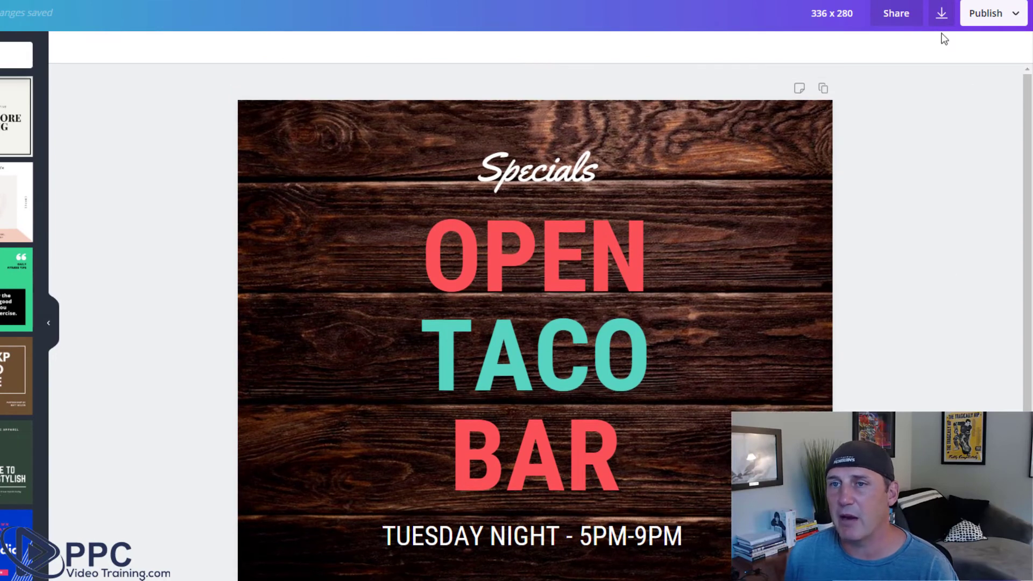
click(941, 14)
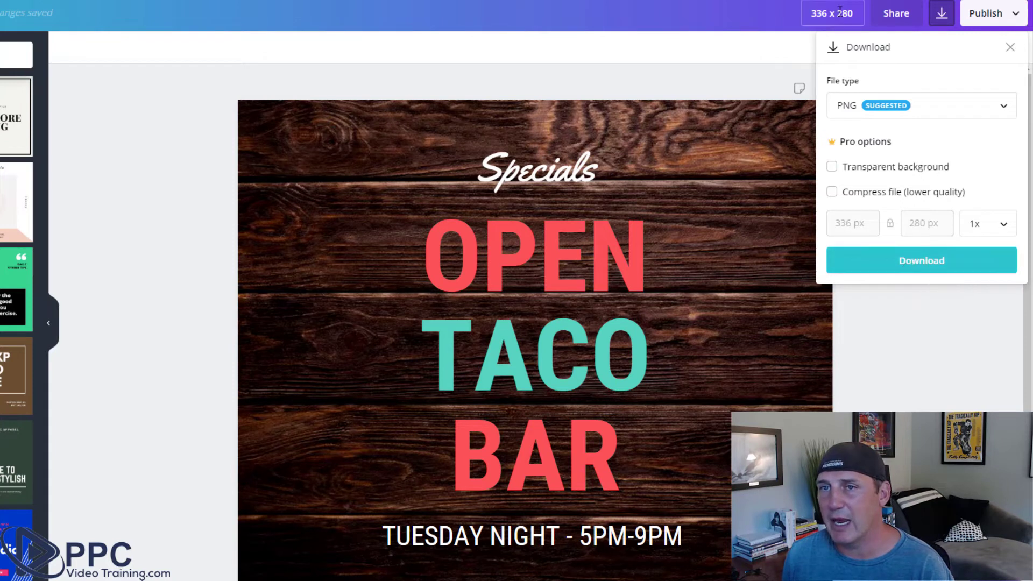
click(918, 373)
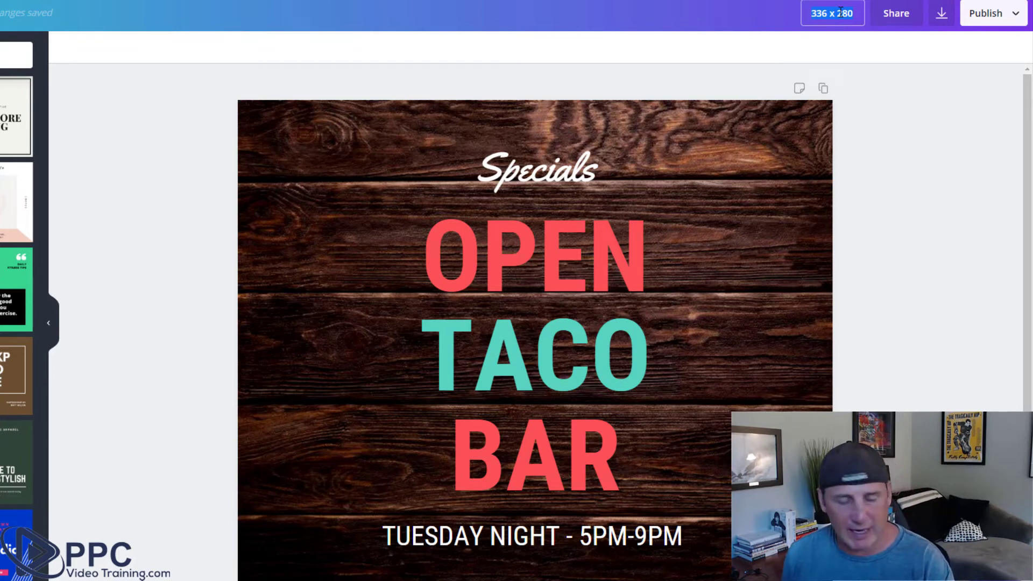
Step: Retitle the design 300 x 600 and resize it to custom 300 × 600 px
text(300 x 600)
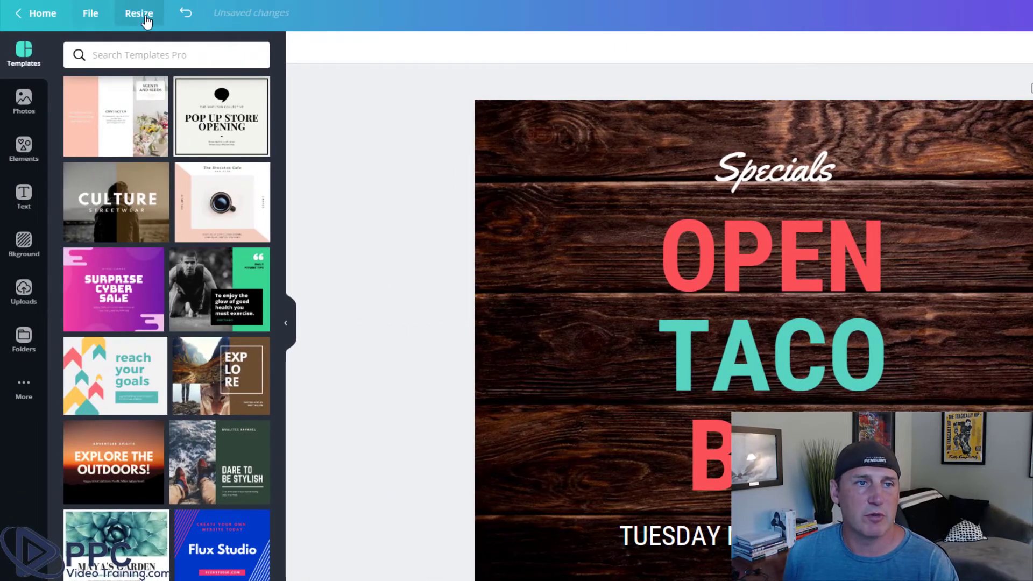
click(147, 21)
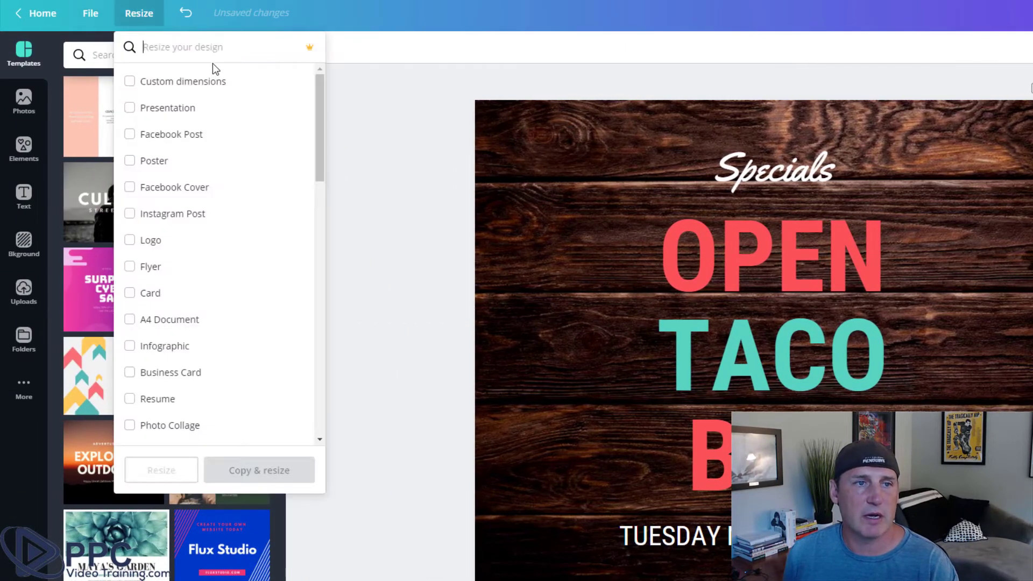
click(130, 83)
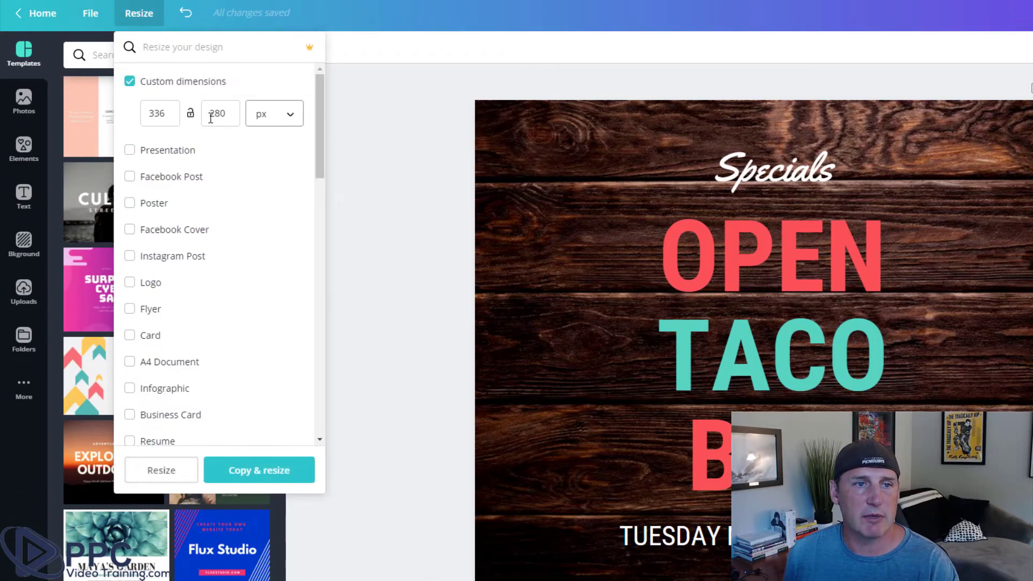
double_click(157, 111)
click(157, 110)
double_click(157, 110)
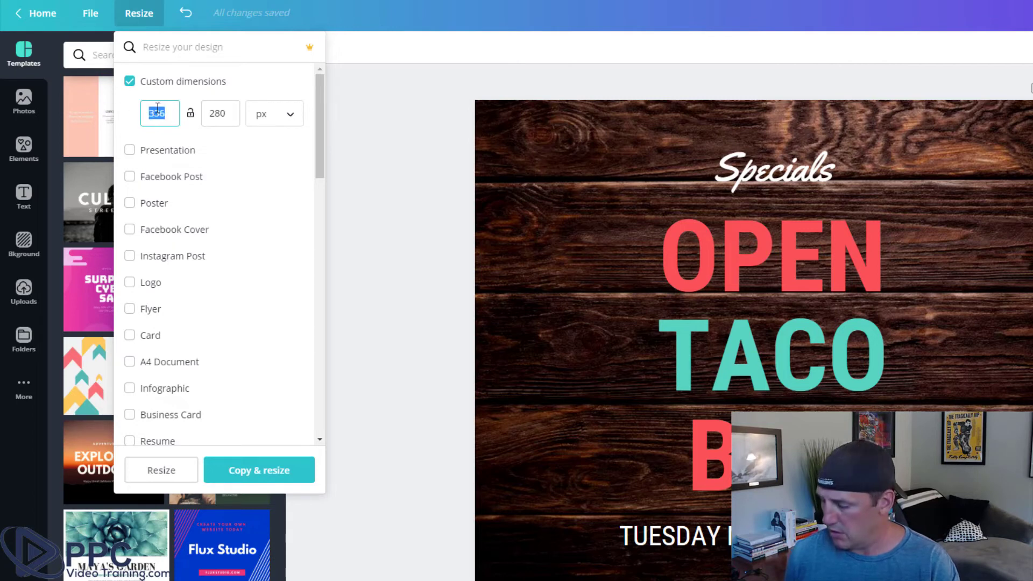
text(300)
key(Tab)
text(600)
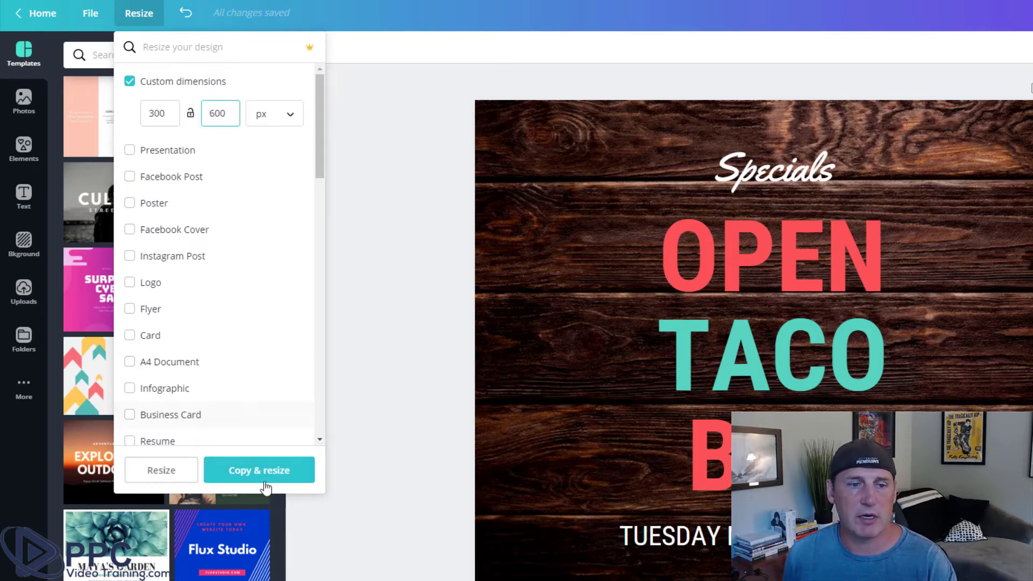
click(138, 470)
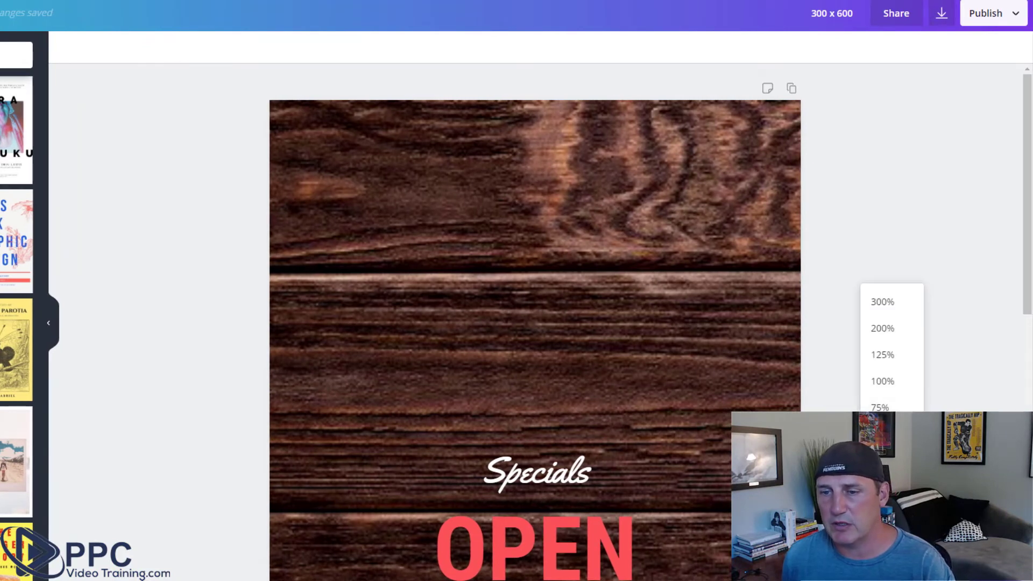
Step: Fit the tall design in view and ungroup the ad's text
click(885, 463)
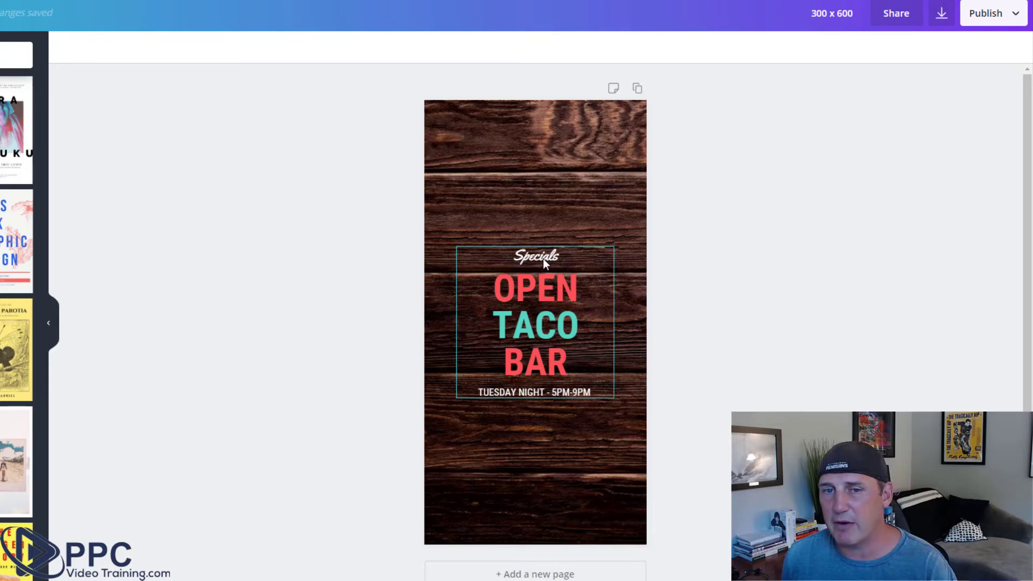
drag(544, 262, 544, 152)
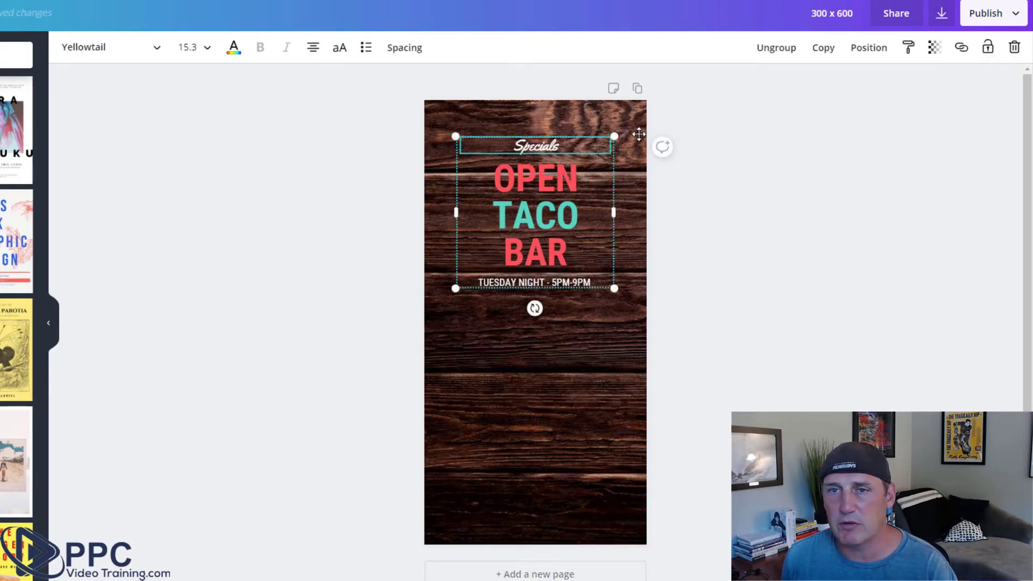
click(778, 49)
drag(559, 212, 553, 301)
click(911, 249)
Step: Move Specials to the top of the page and set it to size 42
drag(558, 244, 552, 145)
double_click(552, 146)
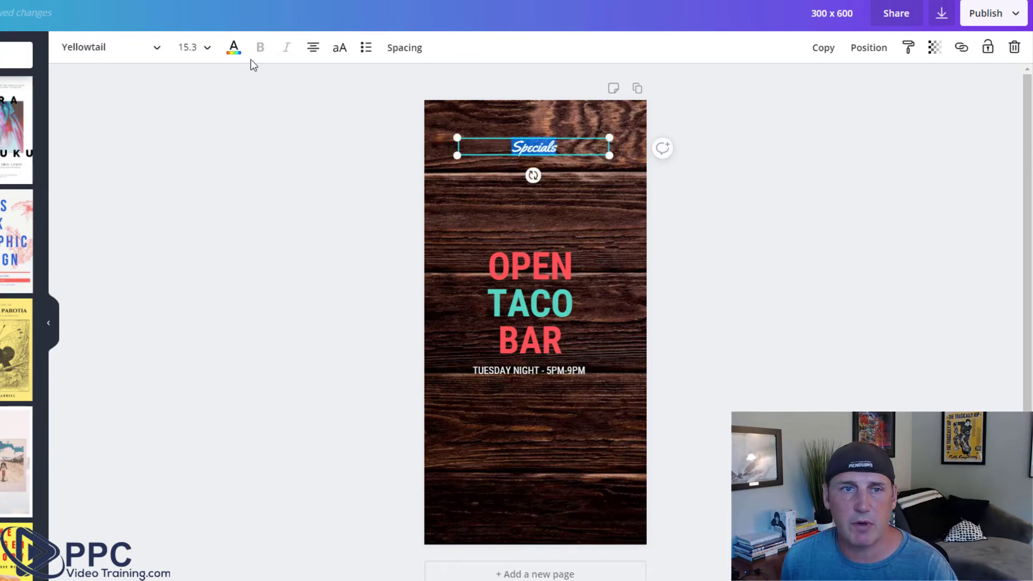
click(193, 47)
click(195, 403)
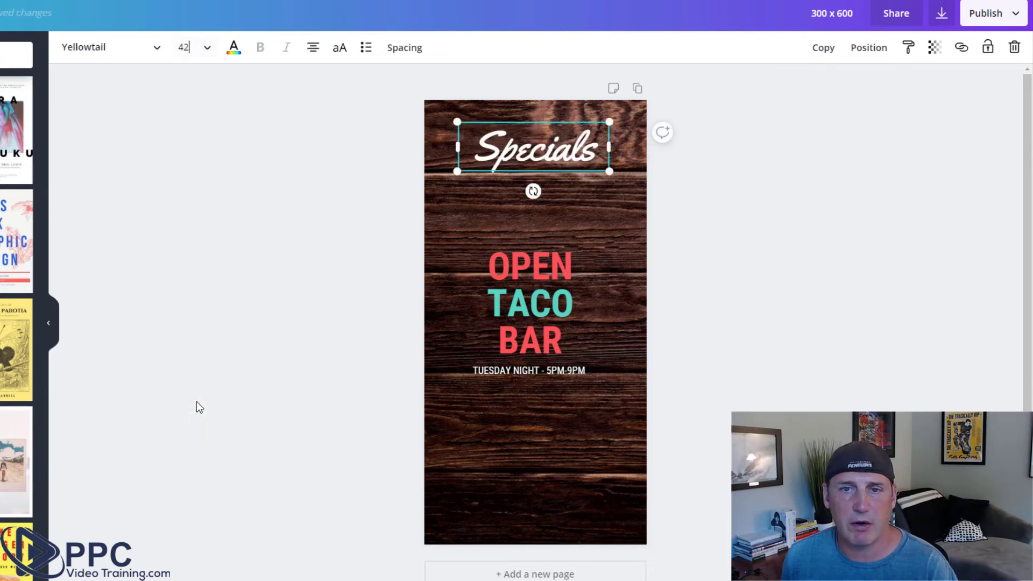
click(868, 215)
Step: Set the OPEN TACO BAR headline to font size 56
click(589, 269)
drag(563, 354, 513, 318)
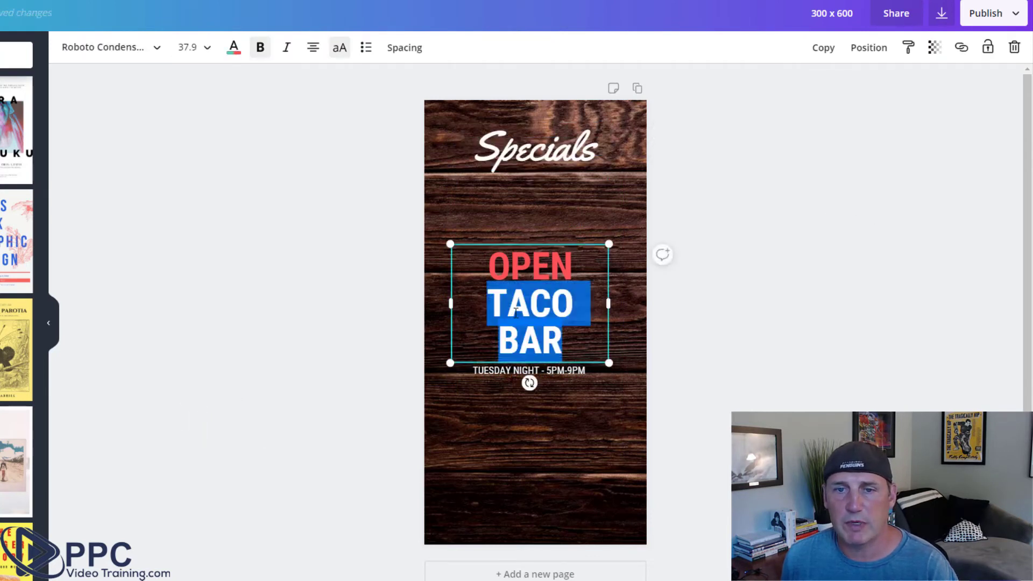
key(ctrl+a)
click(187, 47)
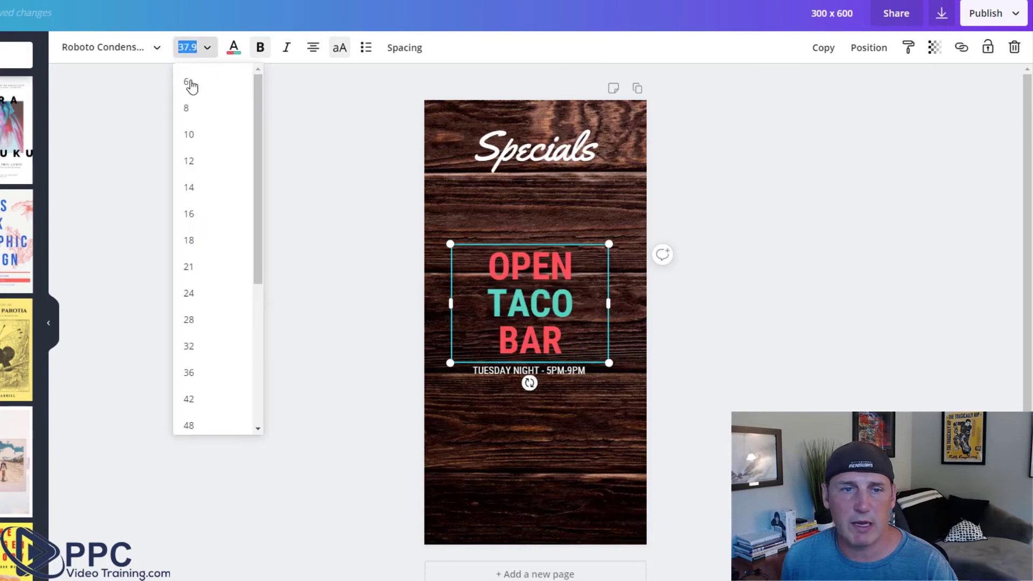
click(189, 425)
click(197, 56)
scroll(215, 322, down, 3)
click(191, 285)
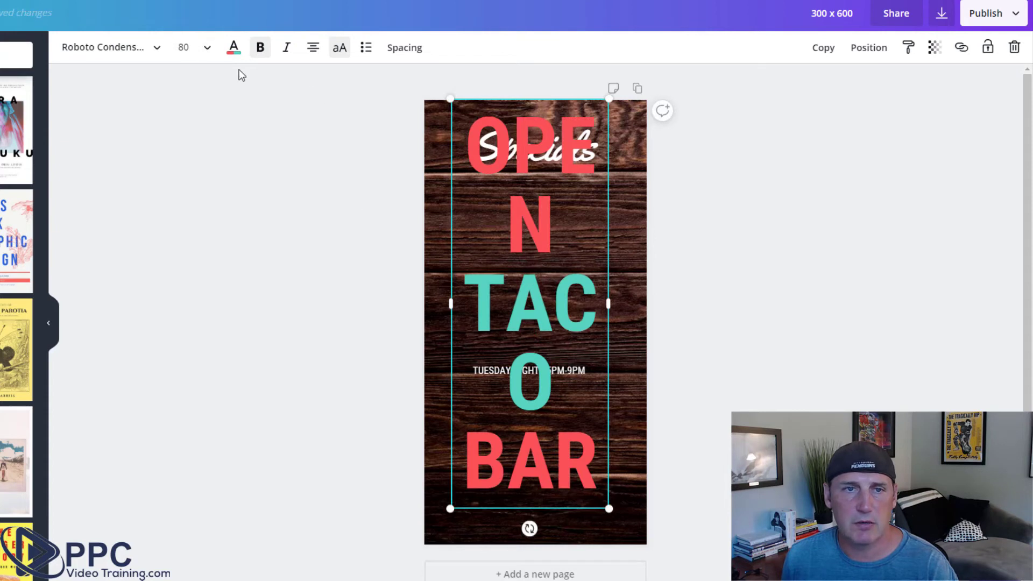
click(200, 50)
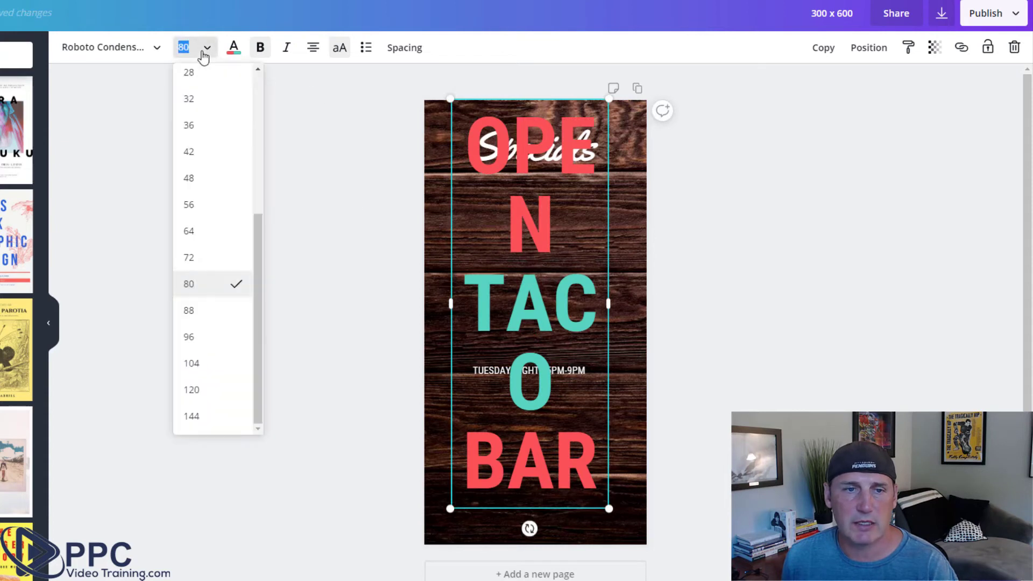
click(189, 205)
Step: Move the TUESDAY NIGHT line near the bottom and set it to size 32
click(783, 332)
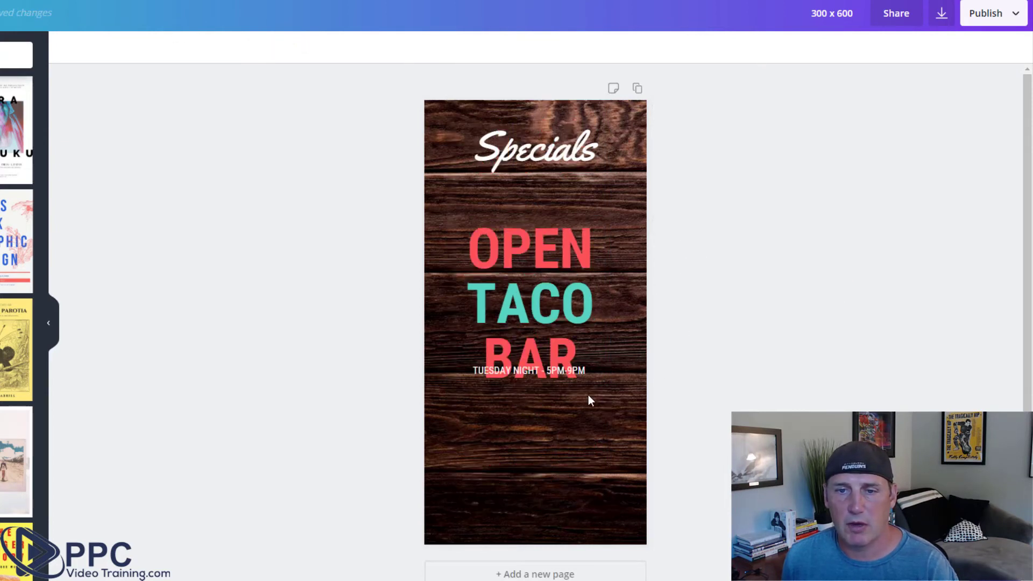
drag(572, 371, 574, 479)
double_click(574, 478)
click(193, 50)
click(200, 357)
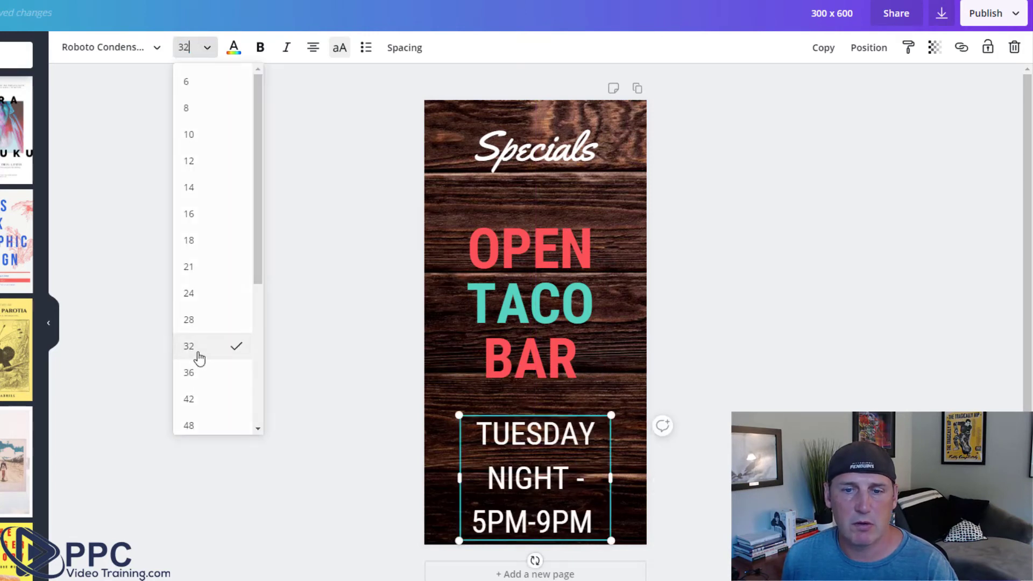
click(310, 387)
Step: Reword the bottom text to TUESDAY NIGHTS with 5PM-9PM below, and centre both text blocks
click(569, 478)
click(569, 478)
drag(599, 477, 568, 478)
text(S5P)
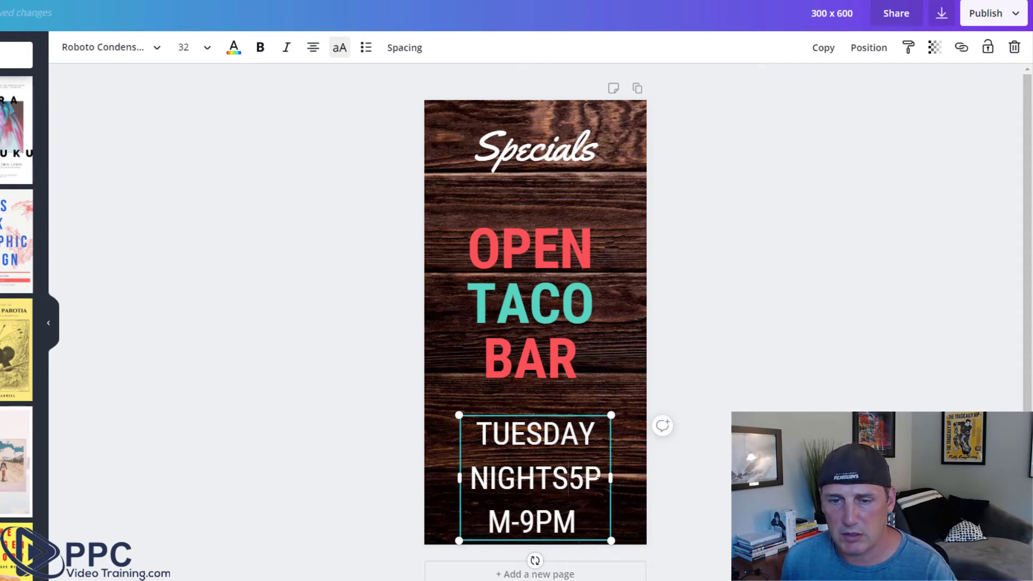
key(Return)
key(Escape)
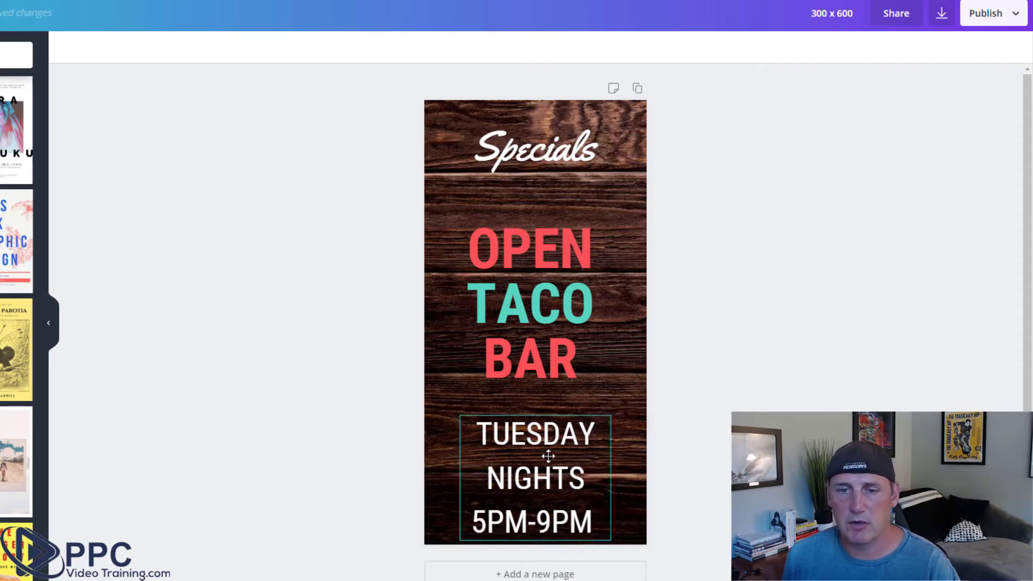
drag(550, 459, 550, 454)
drag(546, 344, 541, 344)
Step: Open the download options for the 300 × 600 ad
click(855, 253)
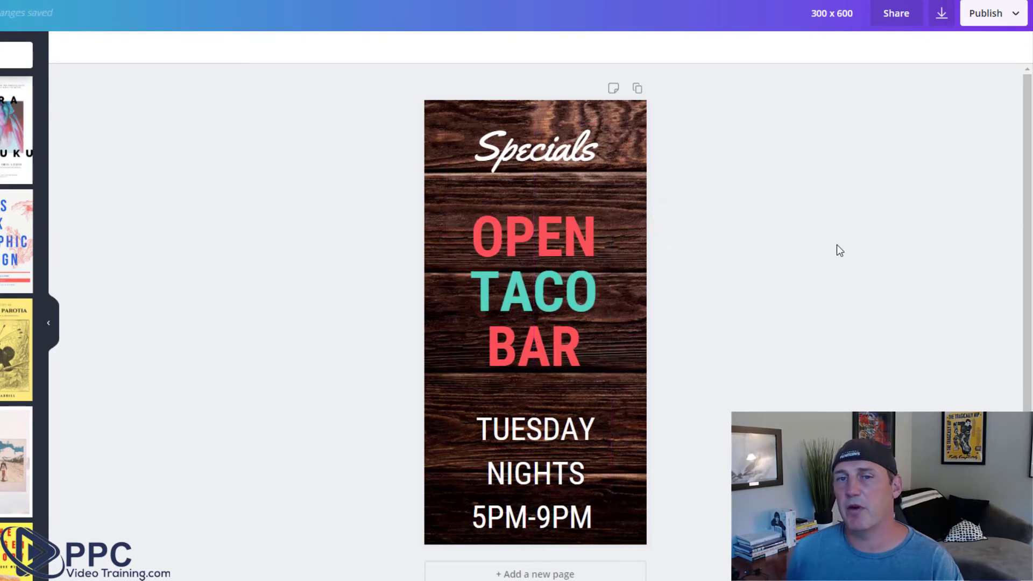
click(941, 13)
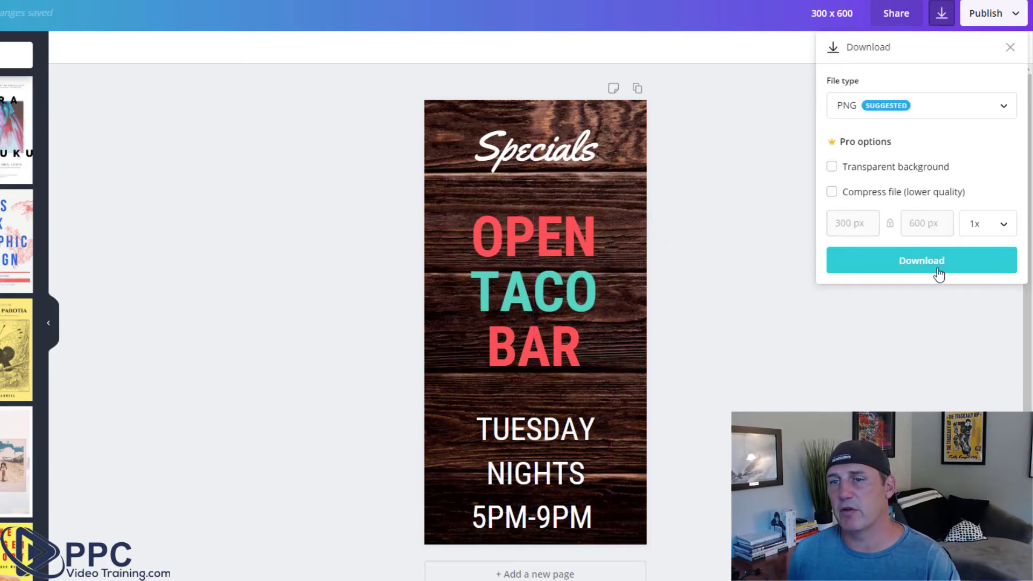